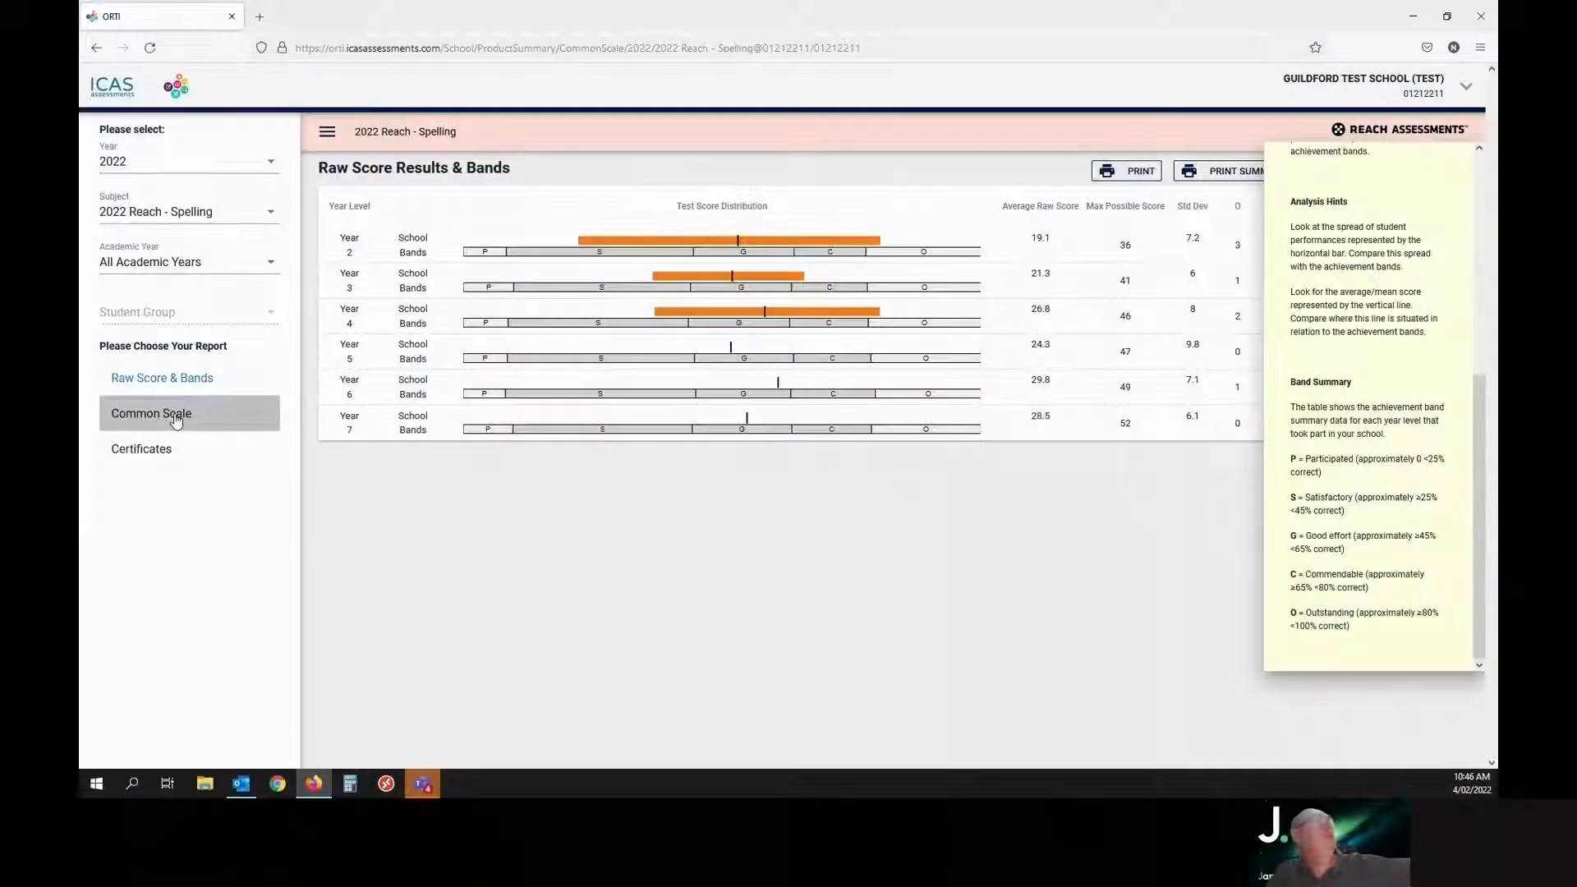
Compare the Common Scale and Raw Score & Bands reports for 2022 Reach - Spelling.
click(175, 415)
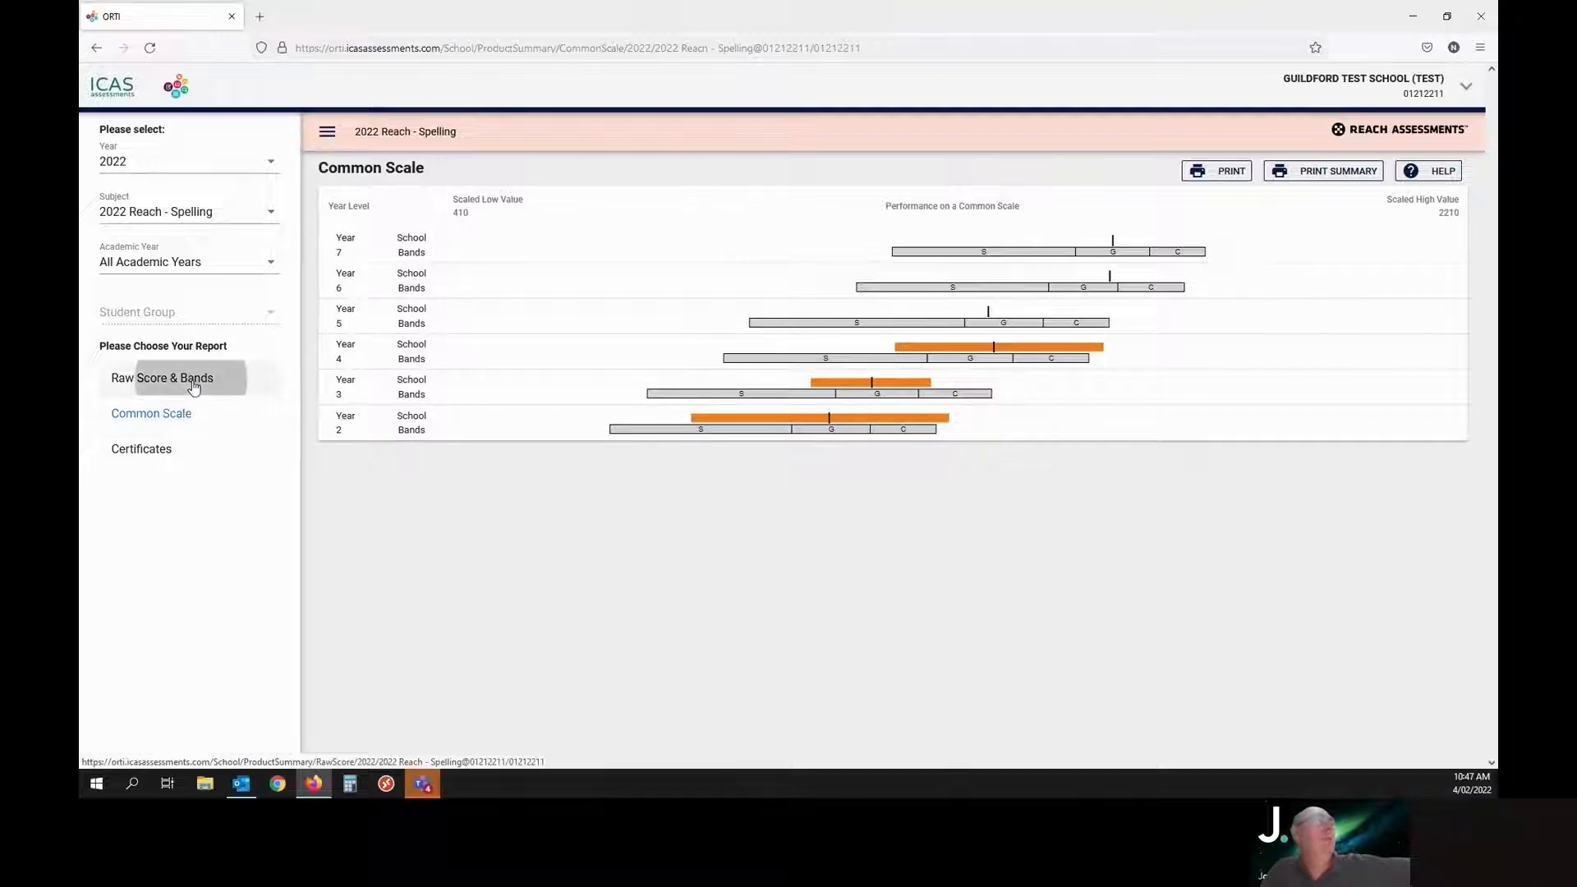
click(193, 383)
click(195, 416)
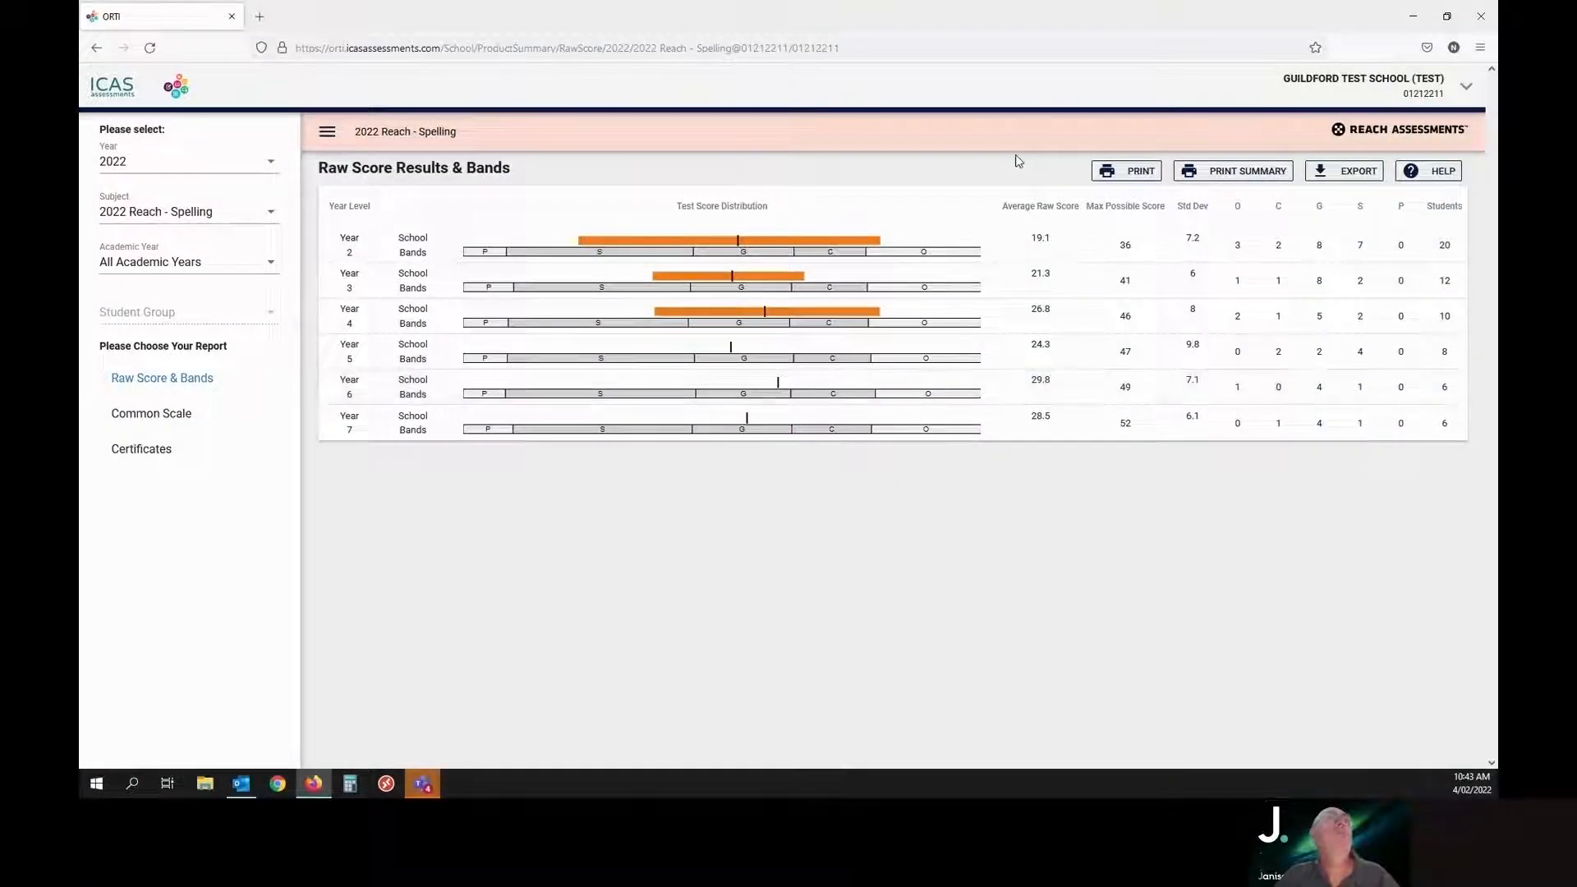
Open the help for the Raw Score Results & Bands report and read through to its Band Summary section.
click(1433, 171)
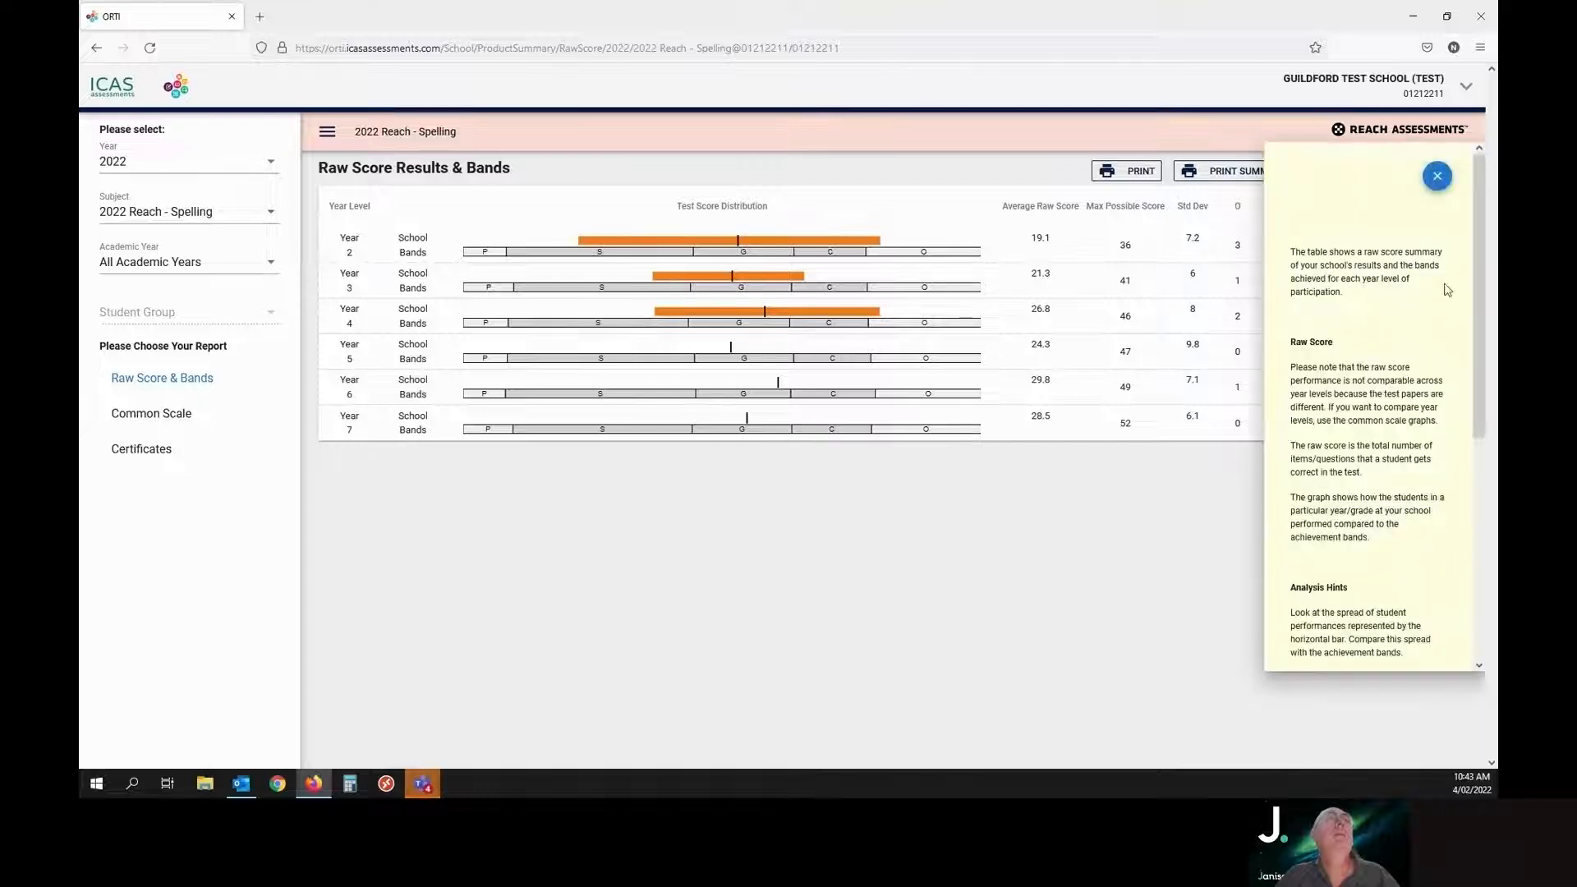
drag(1484, 267, 1468, 497)
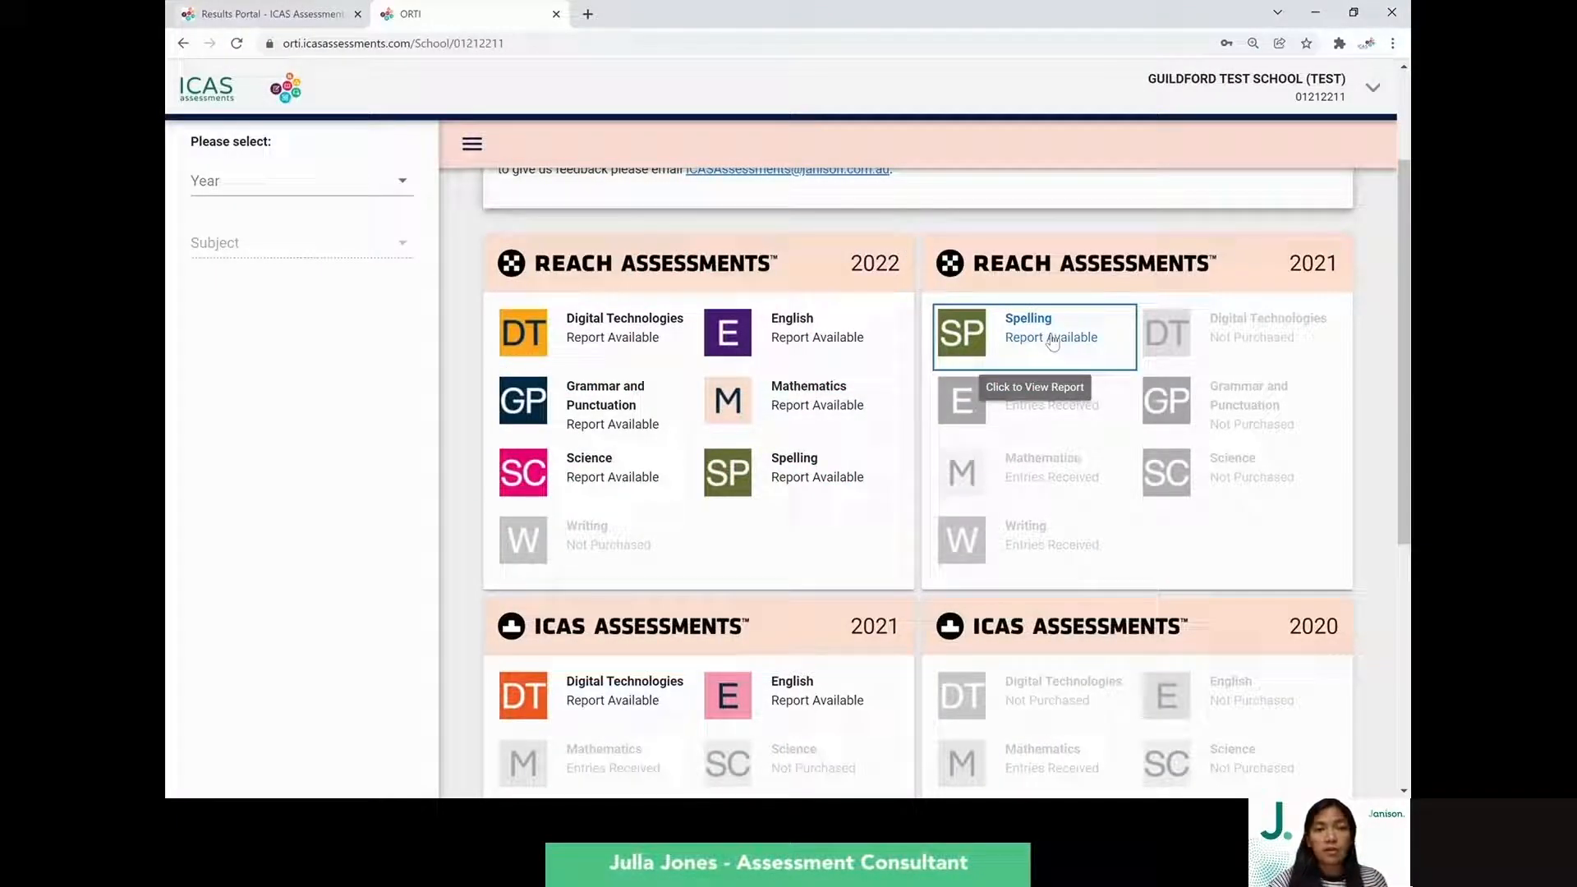
Open the 2021 Reach Spelling report and limit it to academic Year 2.
click(1053, 342)
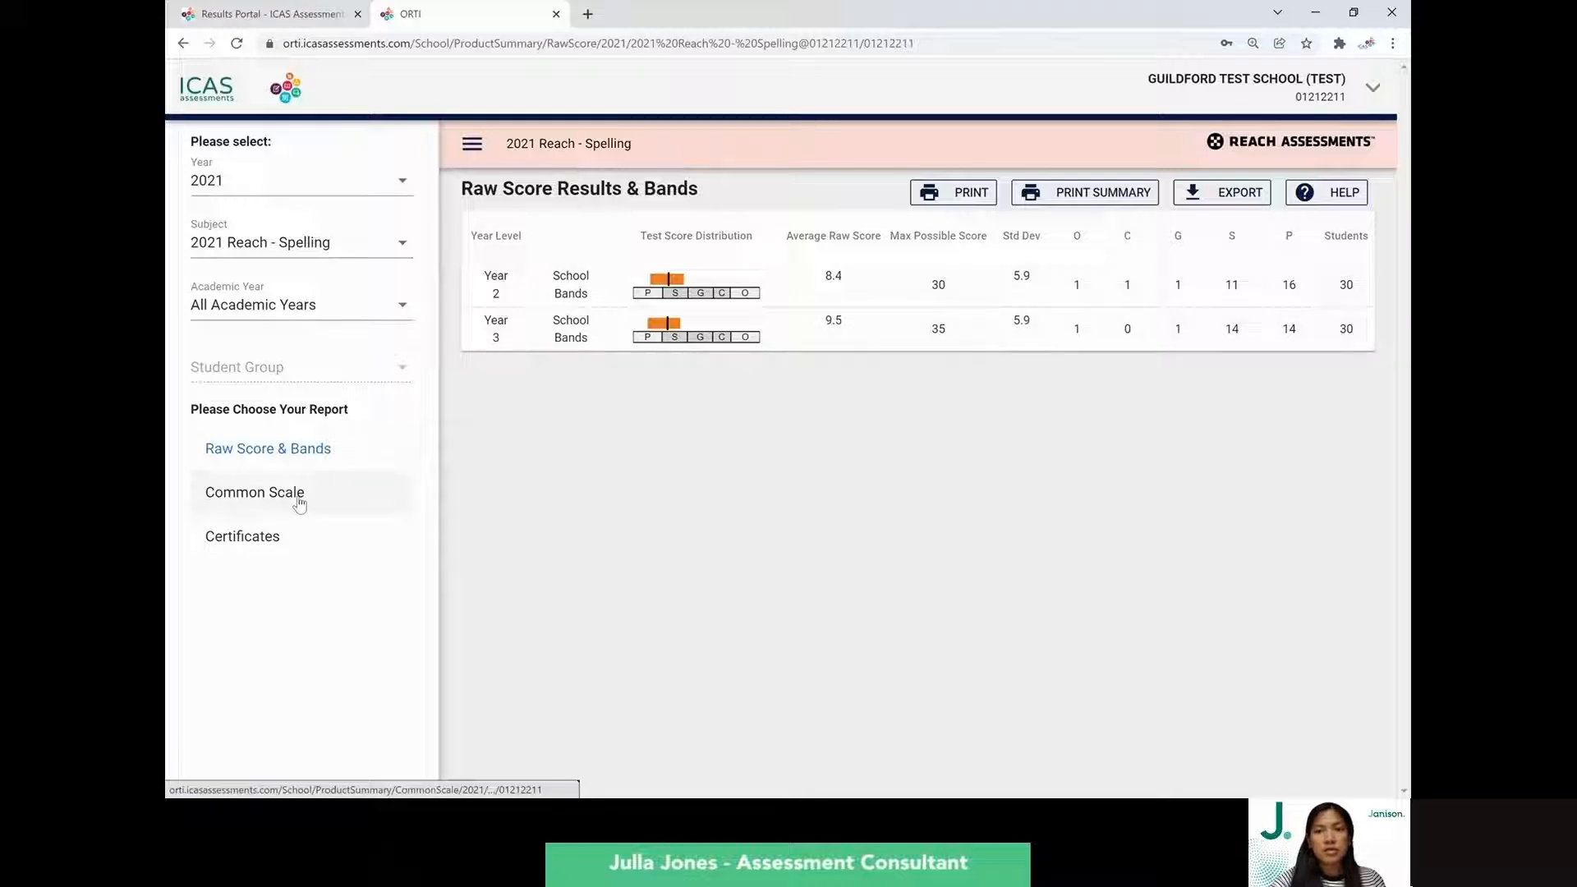
click(361, 309)
click(348, 368)
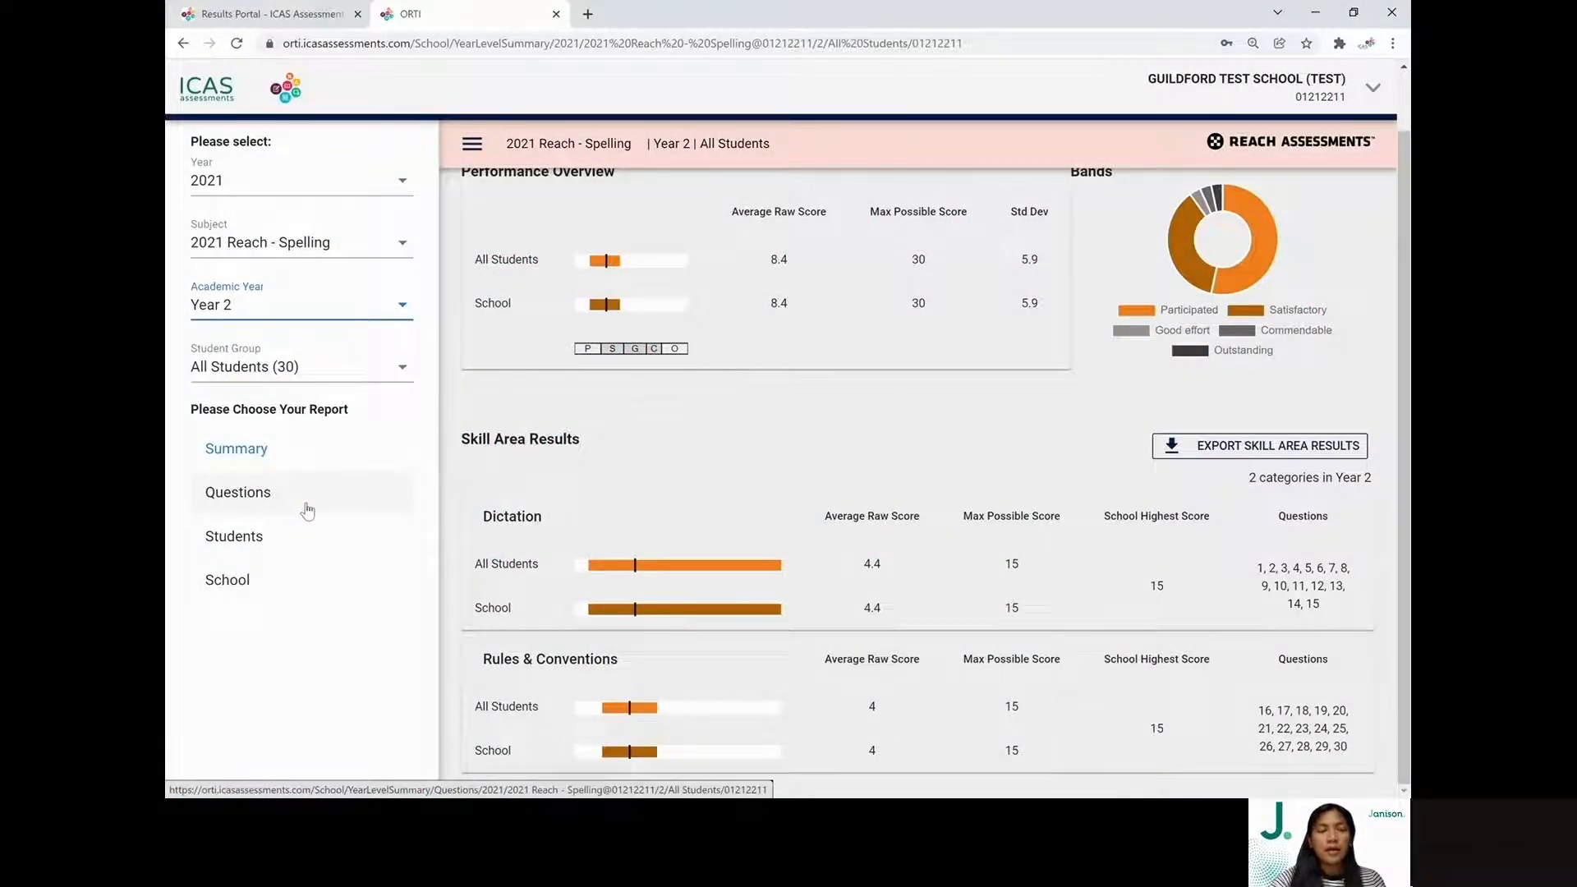
Review the Question Result Analysis for 2021 Year 2 and open that year's Student Results Summary.
click(306, 511)
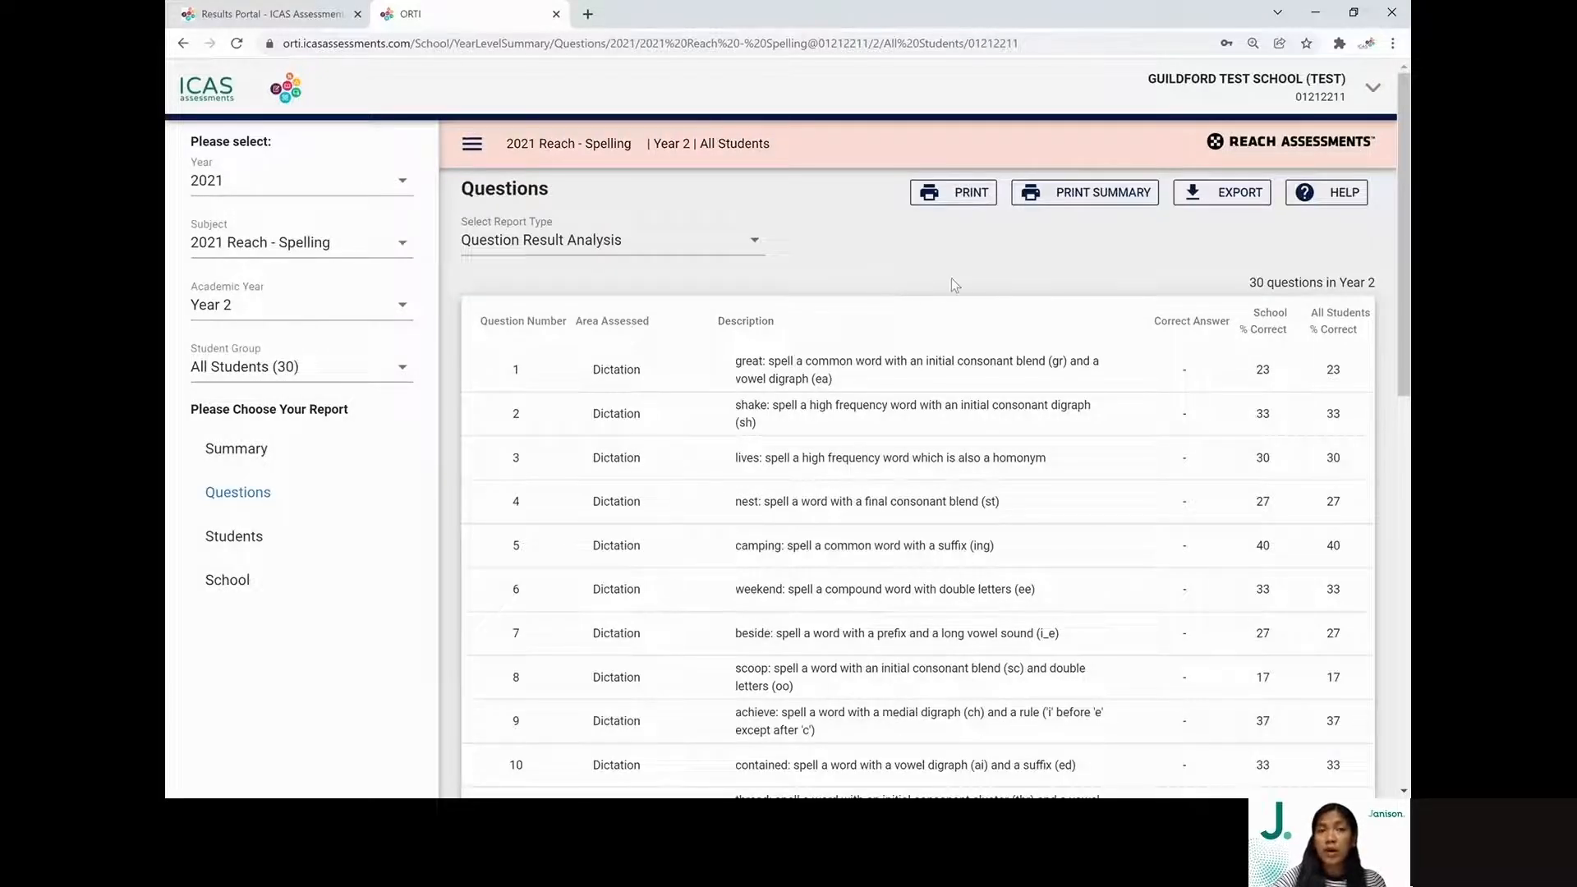
scroll(955, 285, down, 1)
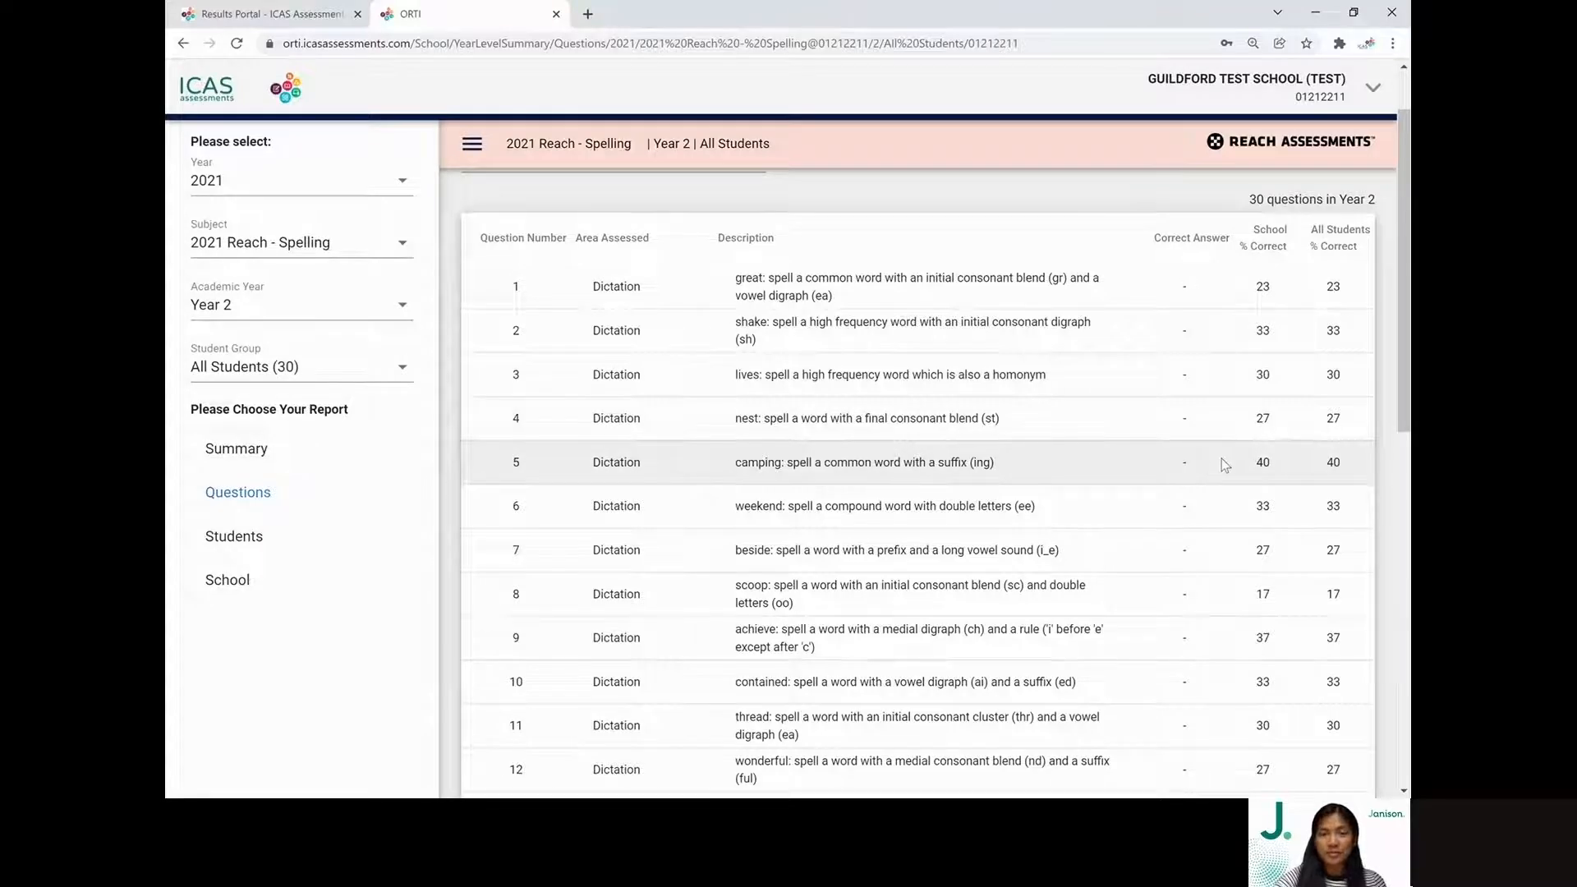
scroll(1266, 394, up, 2)
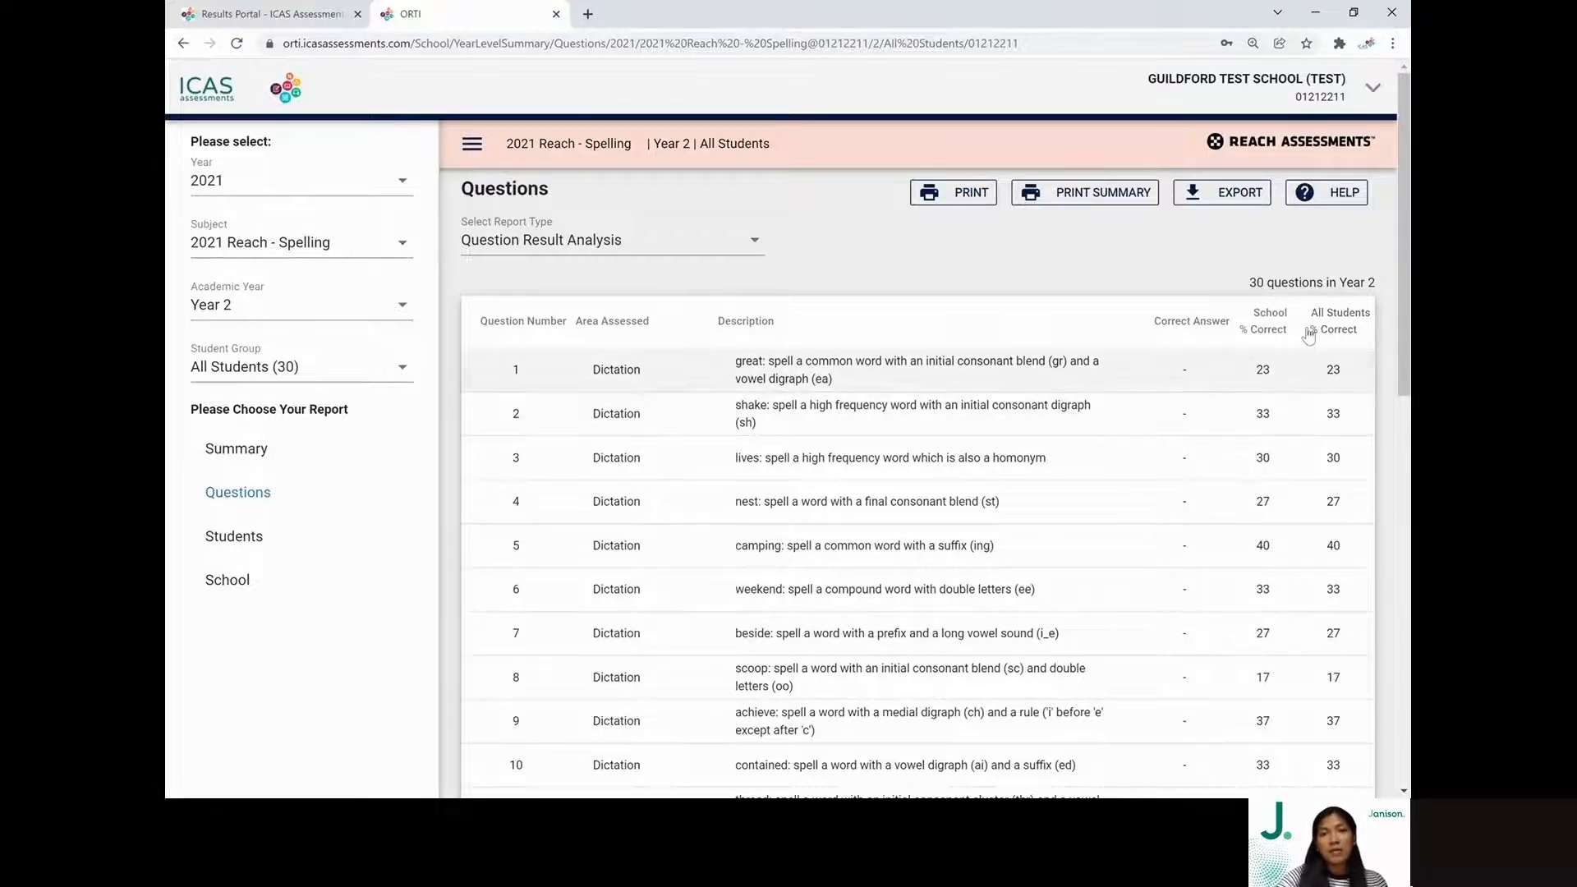
scroll(1338, 503, down, 1)
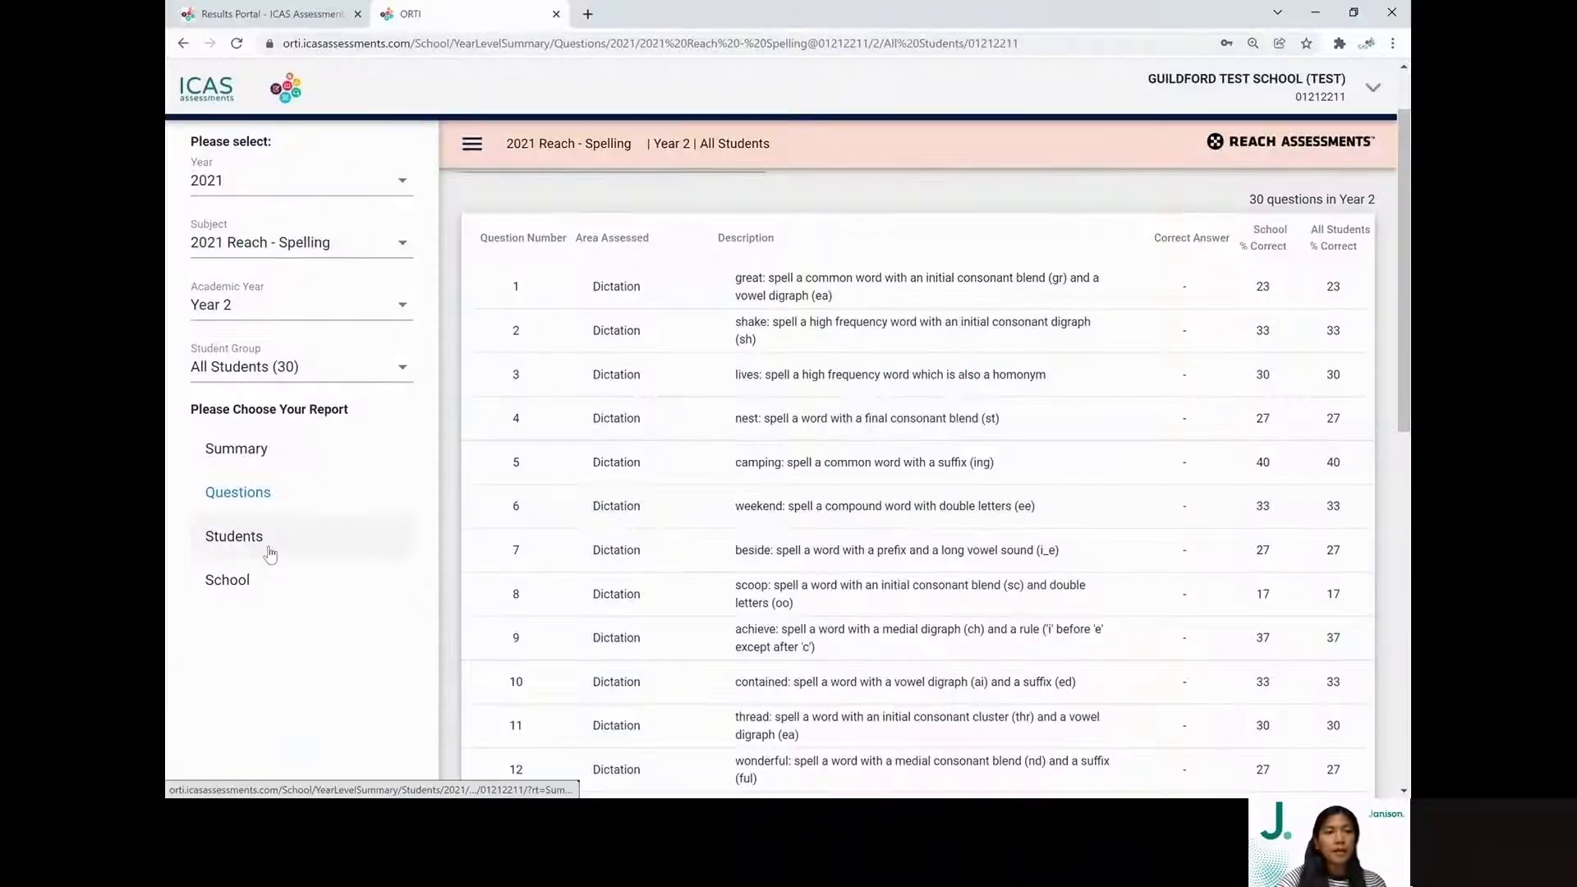
click(271, 551)
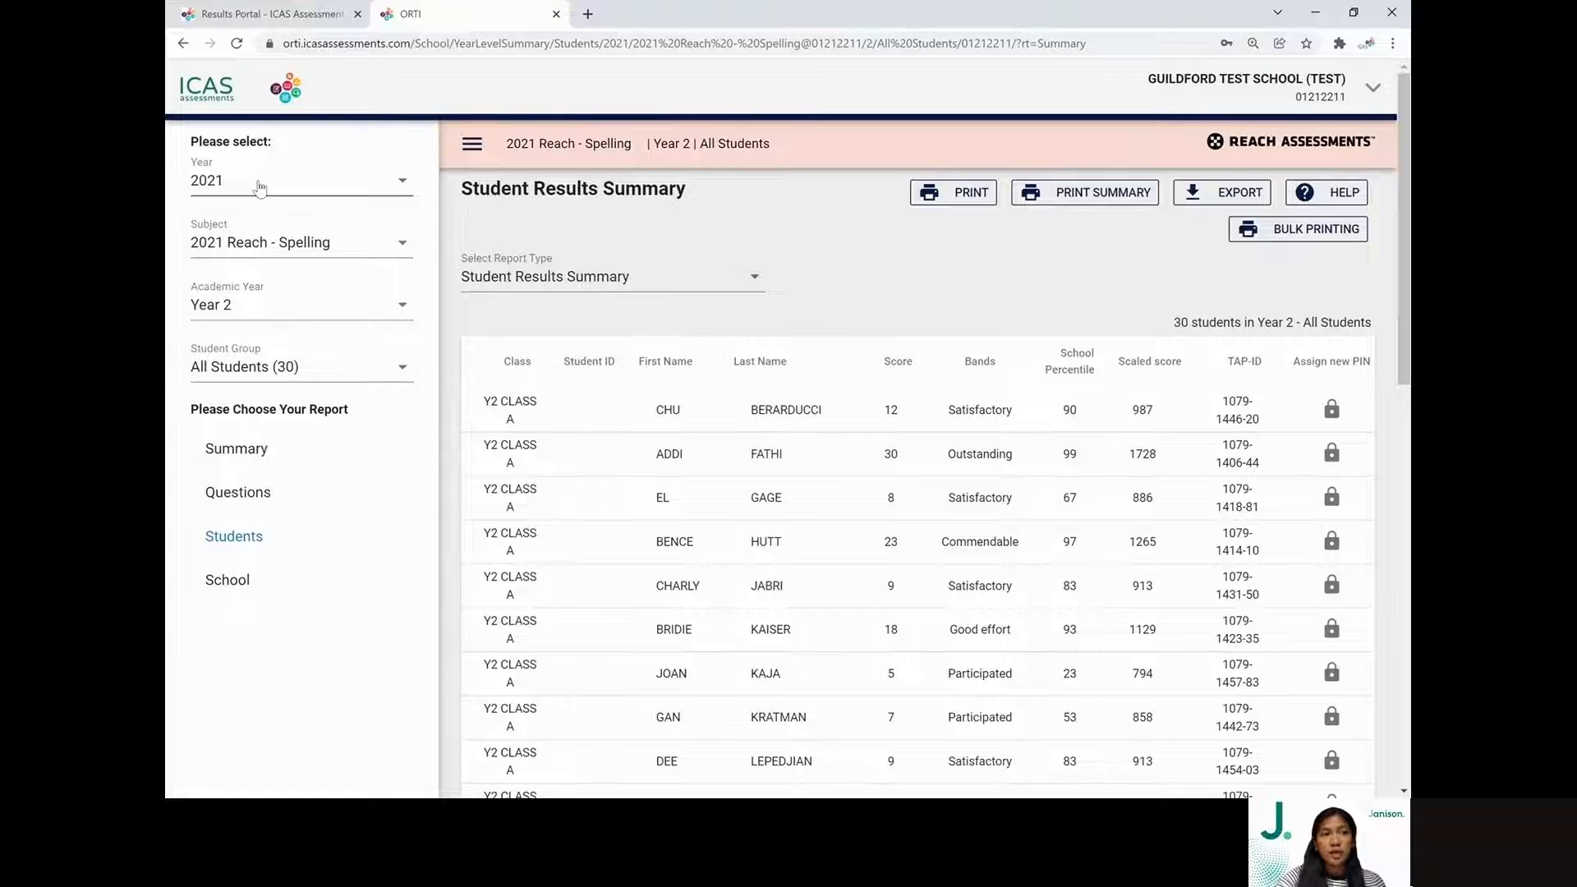
Switch the report to year 2022, subject 2022 Reach - Spelling and academic Year 3.
click(403, 183)
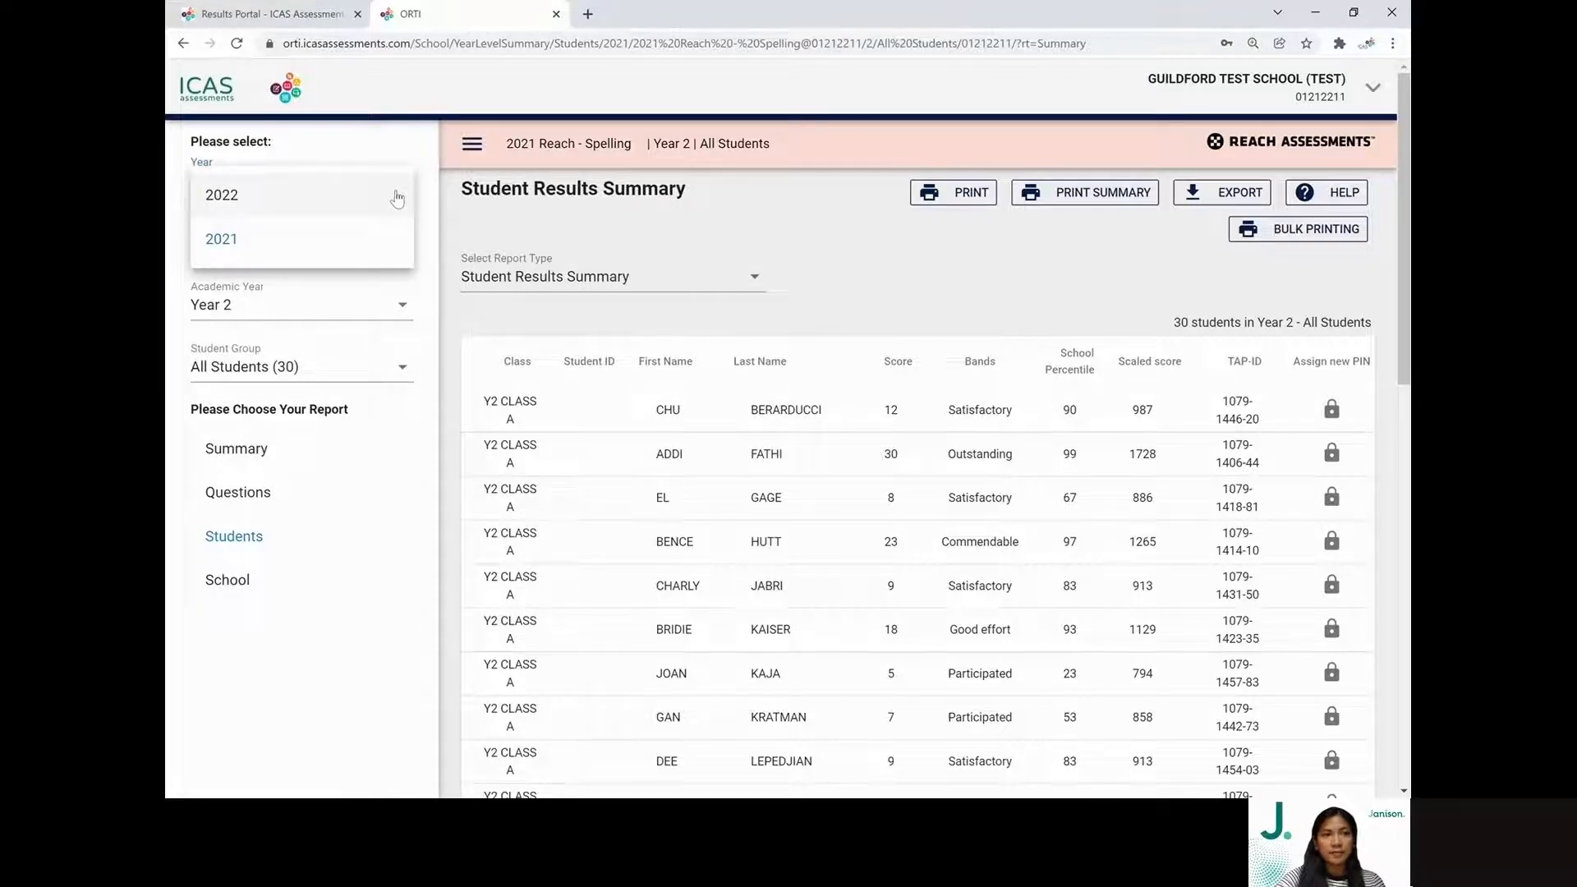
click(223, 197)
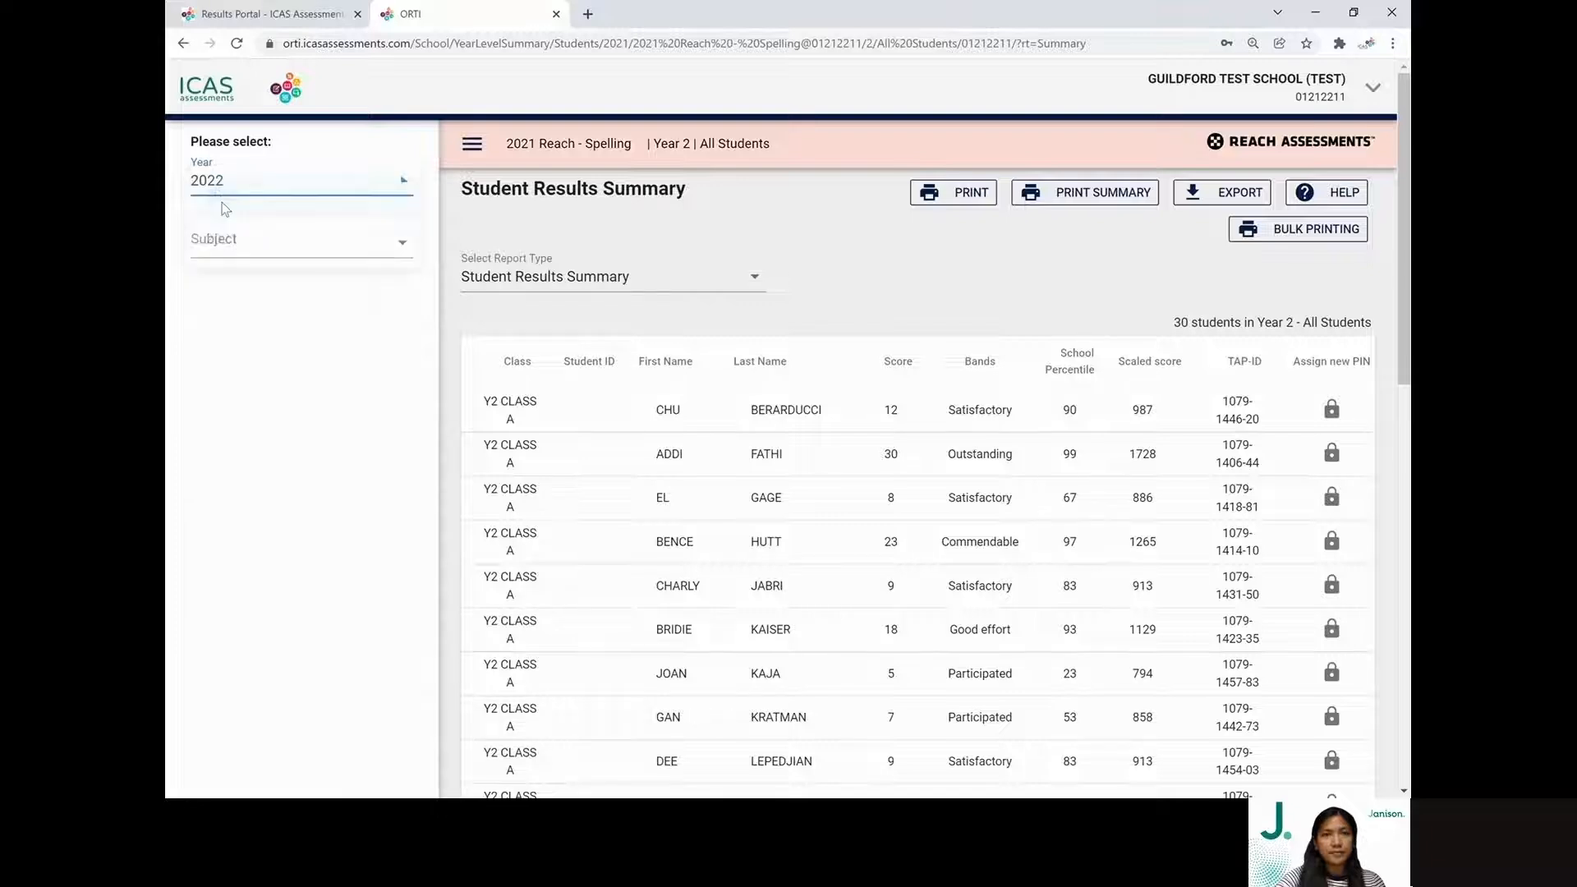
click(362, 236)
click(335, 492)
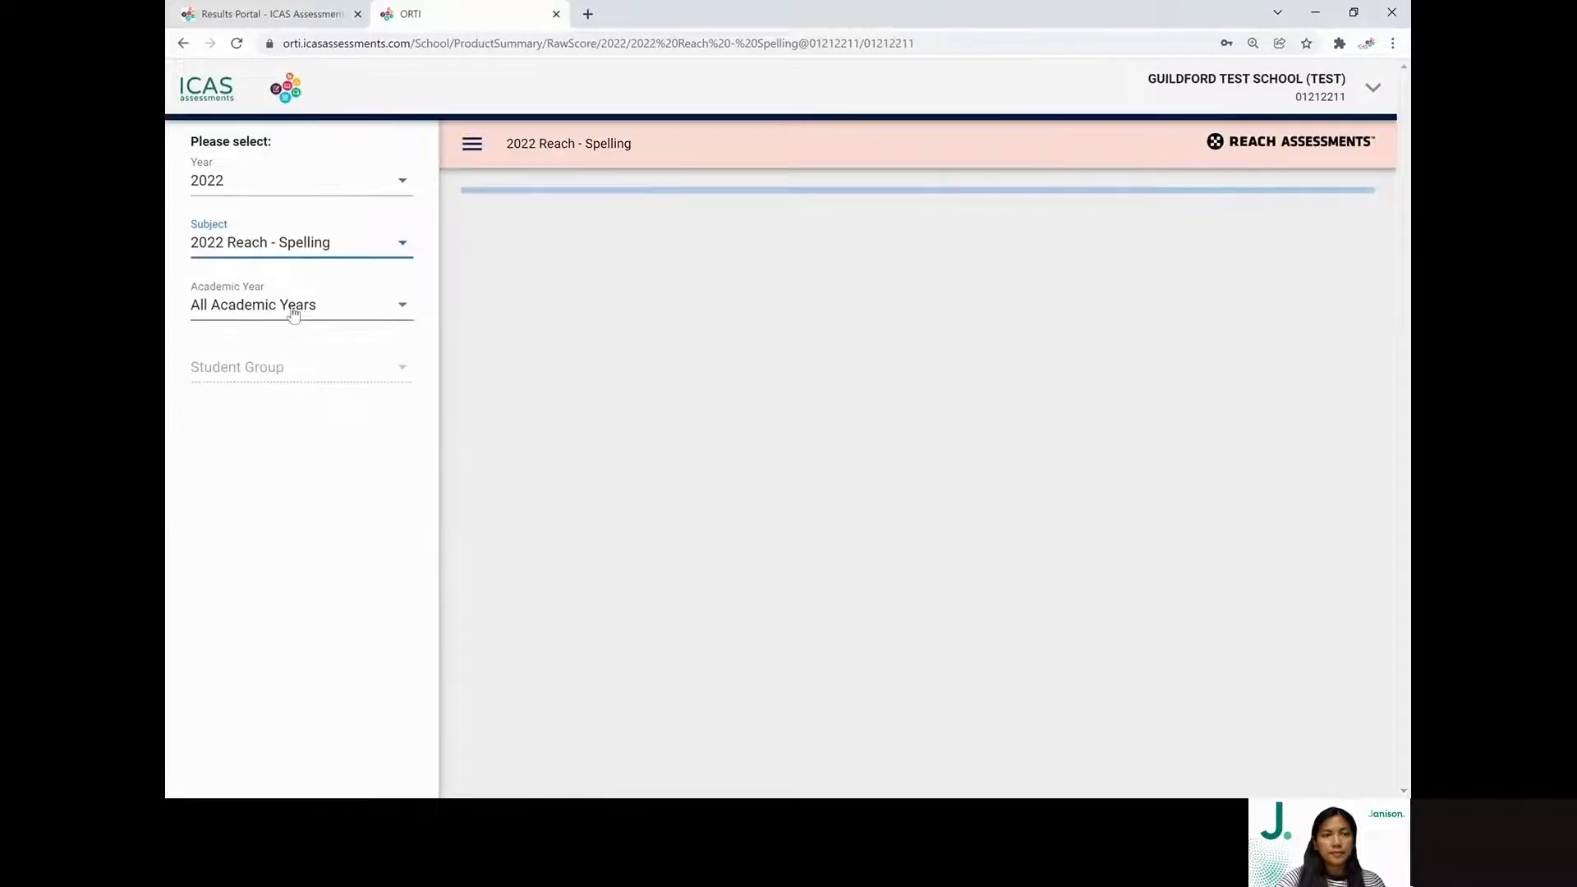
click(293, 313)
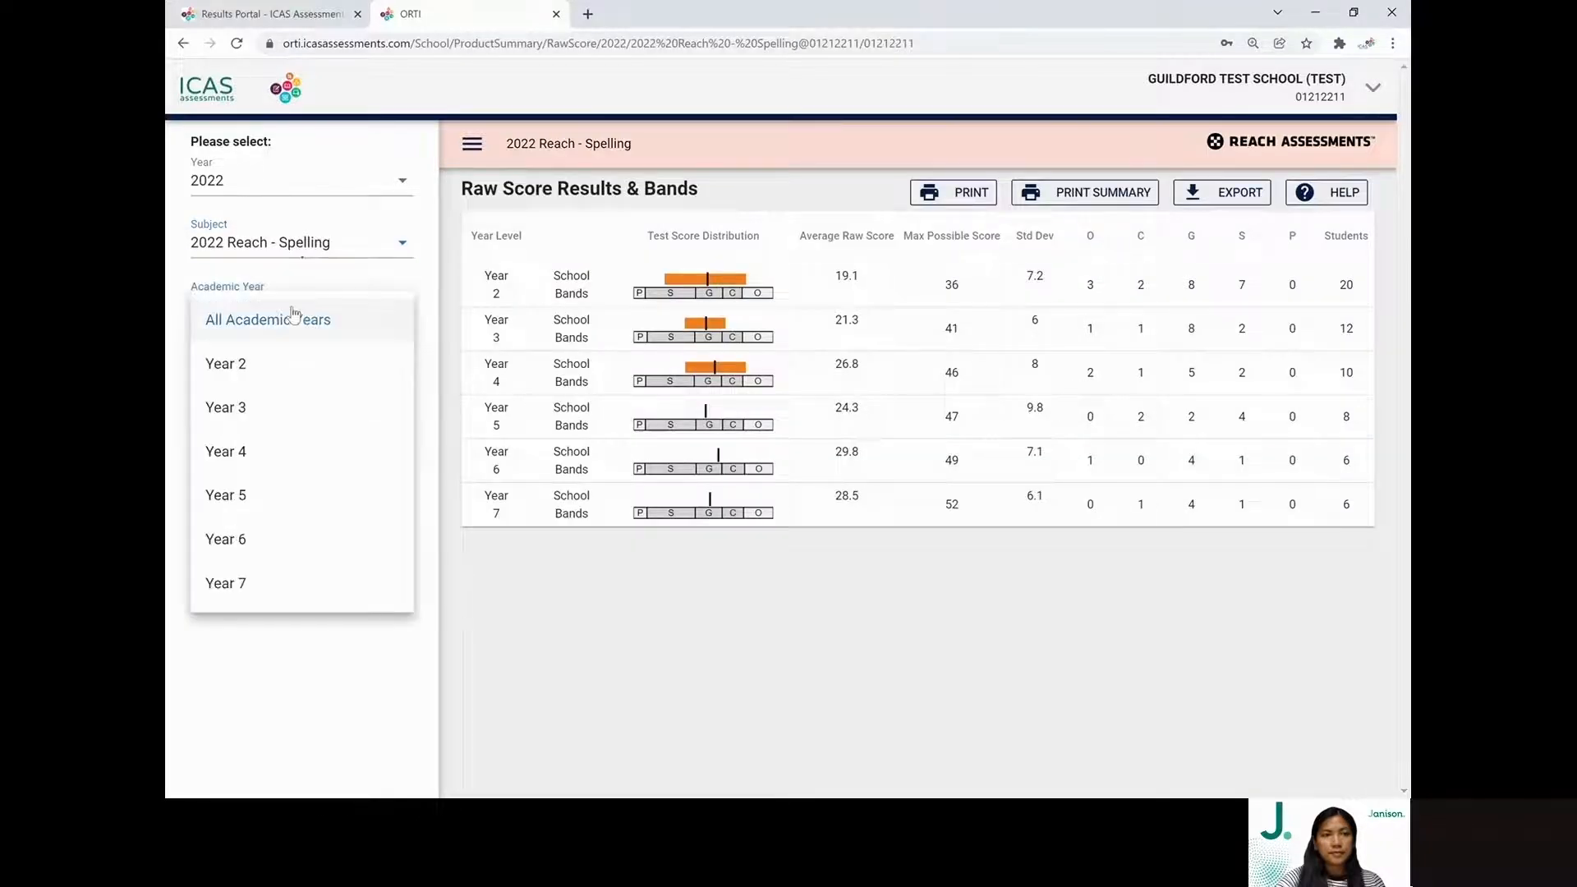
click(292, 409)
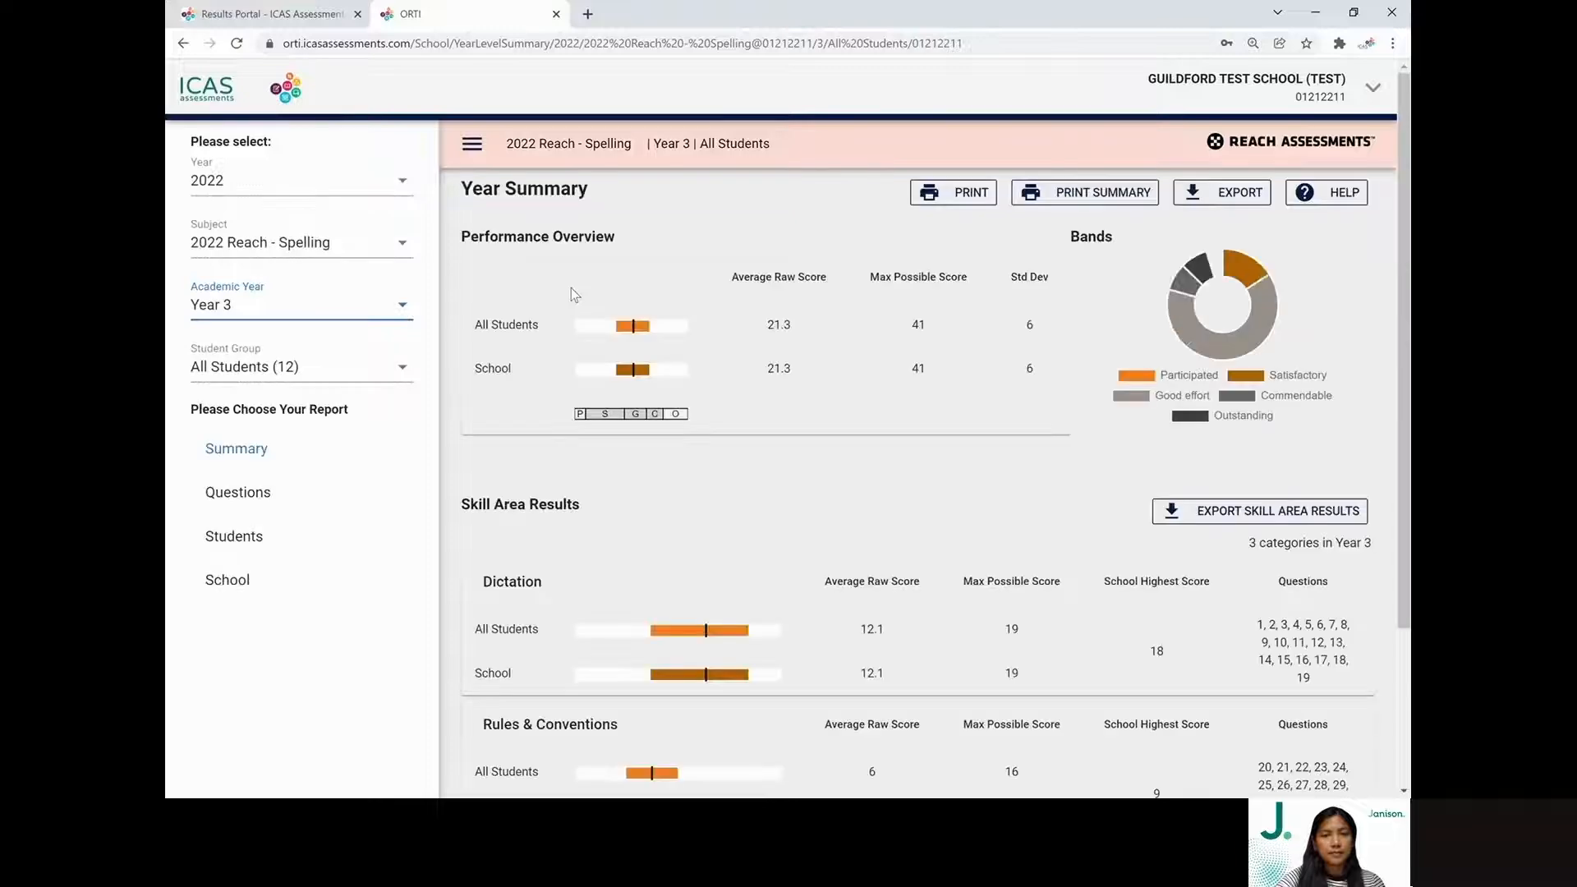
Examine the Year 3 summary's performance overview, bands and skill area results for Dictation, Rules & Conventions and Correcting.
scroll(570, 287, down, 1)
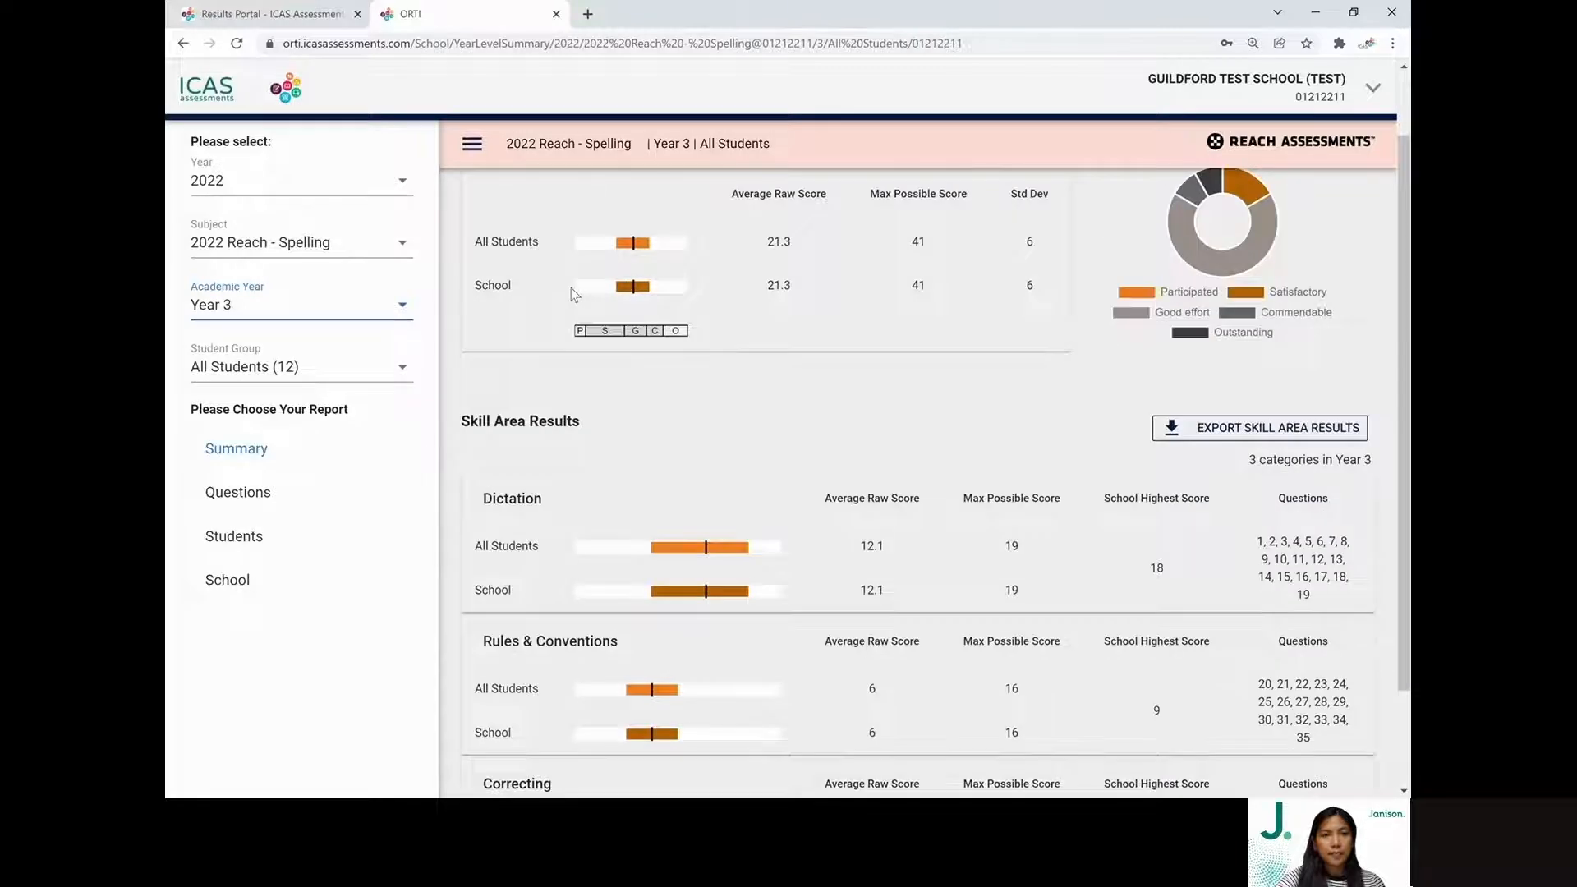
scroll(570, 288, up, 1)
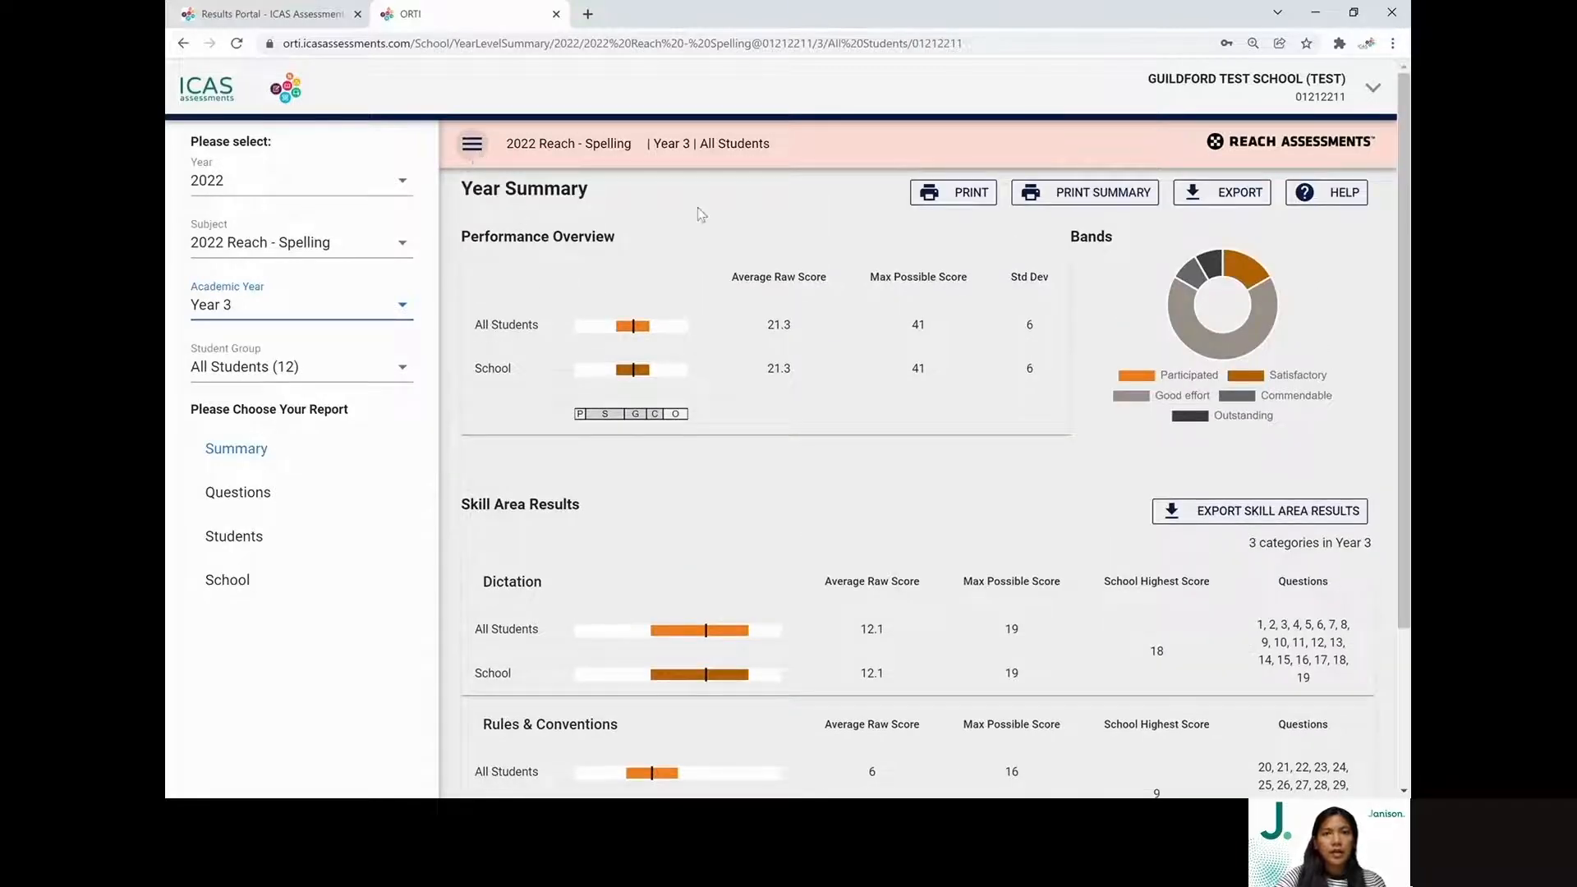
scroll(1015, 252, down, 1)
scroll(1019, 353, down, 2)
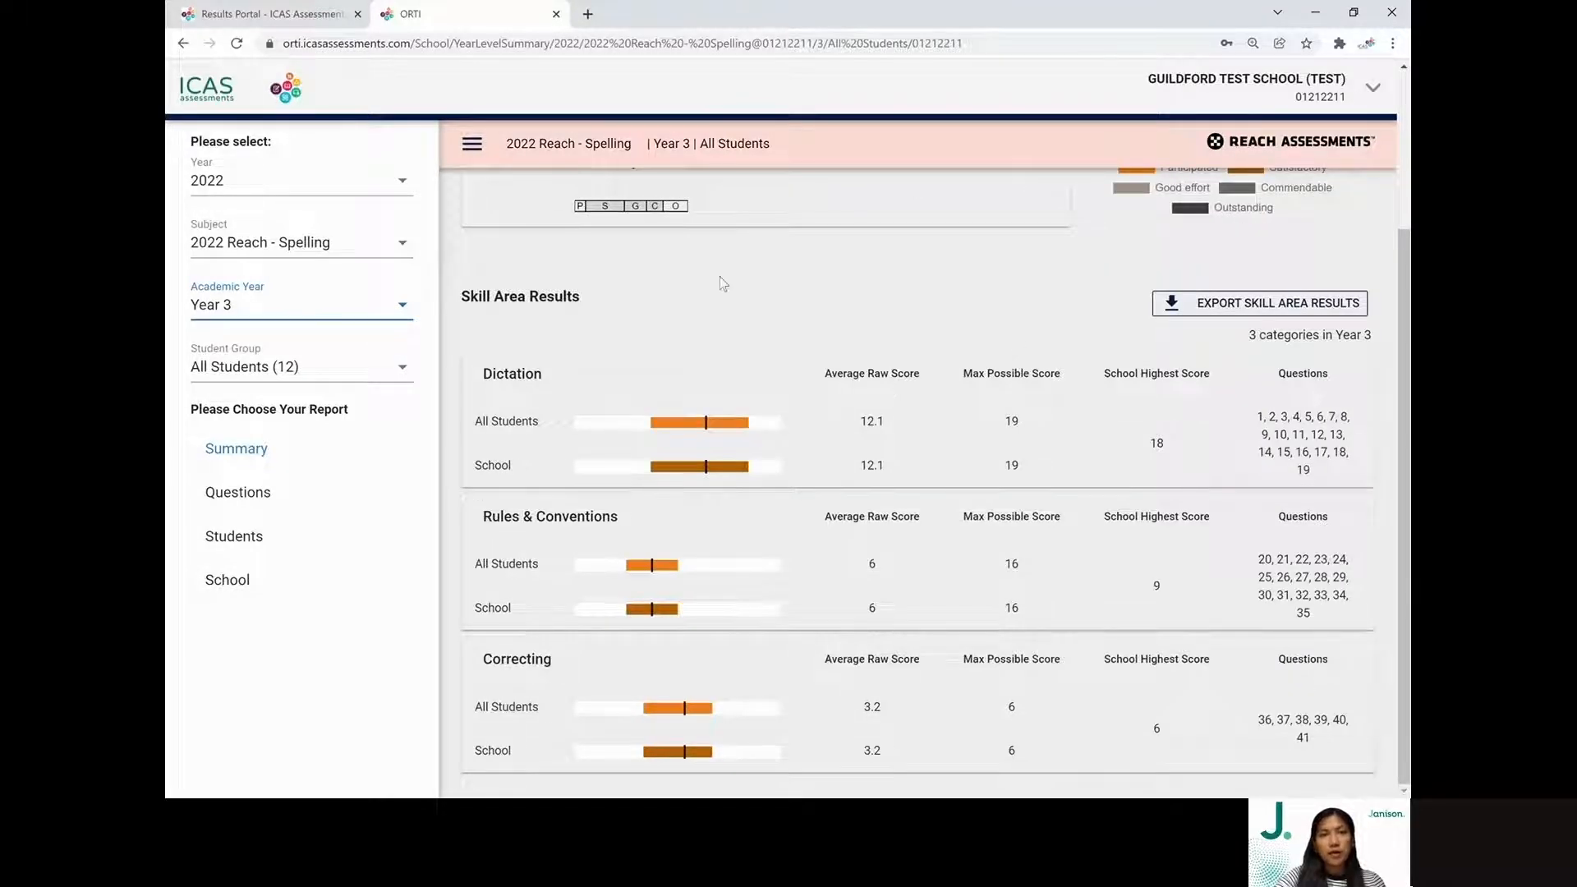
scroll(651, 270, up, 3)
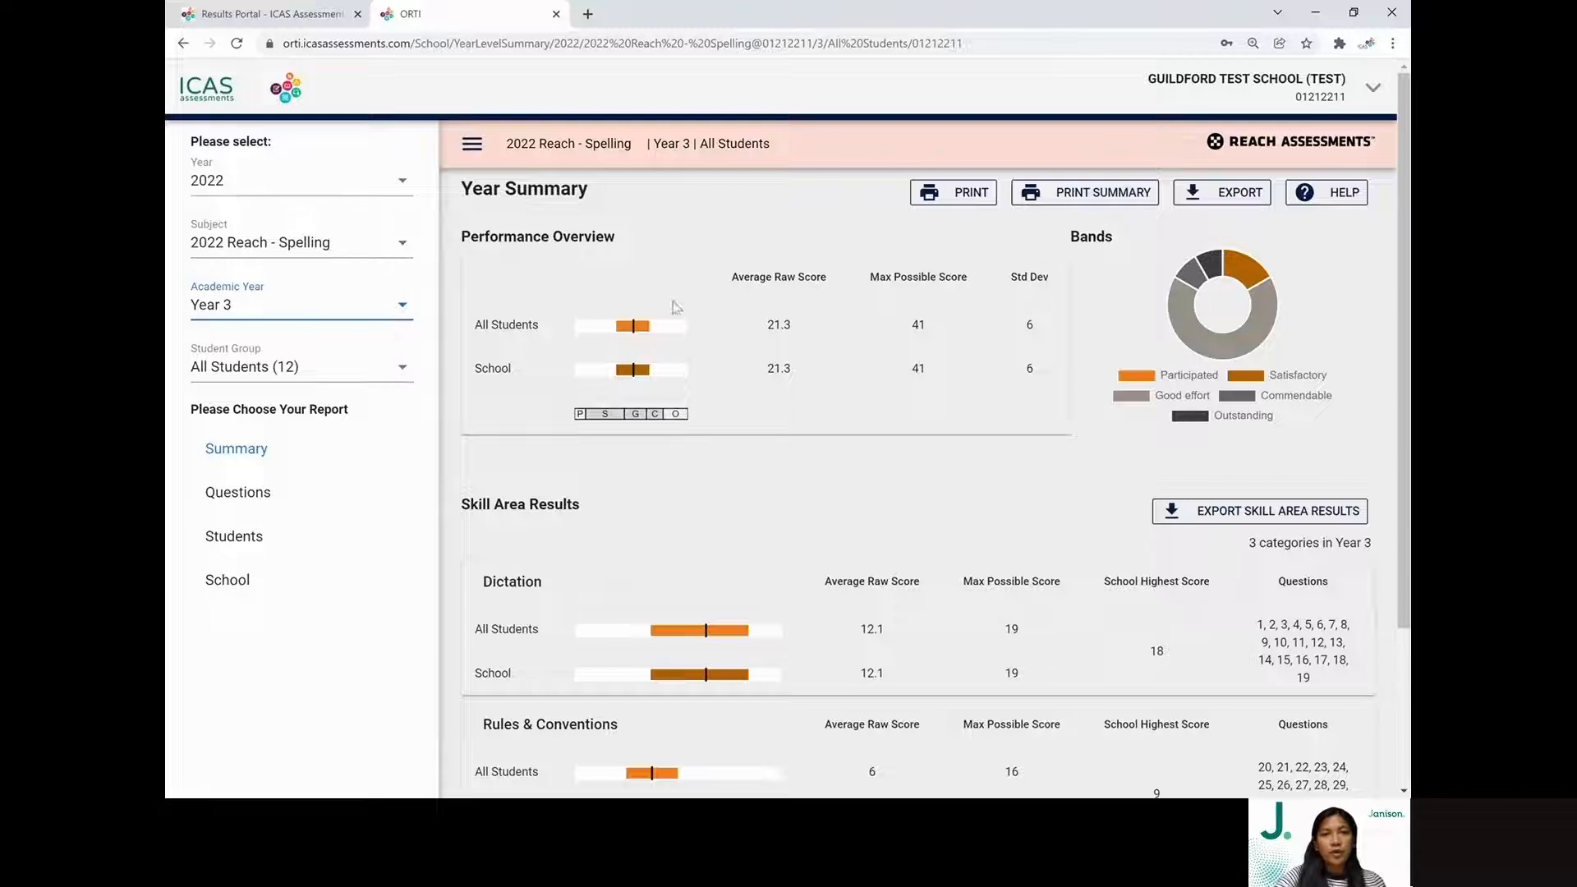
click(473, 145)
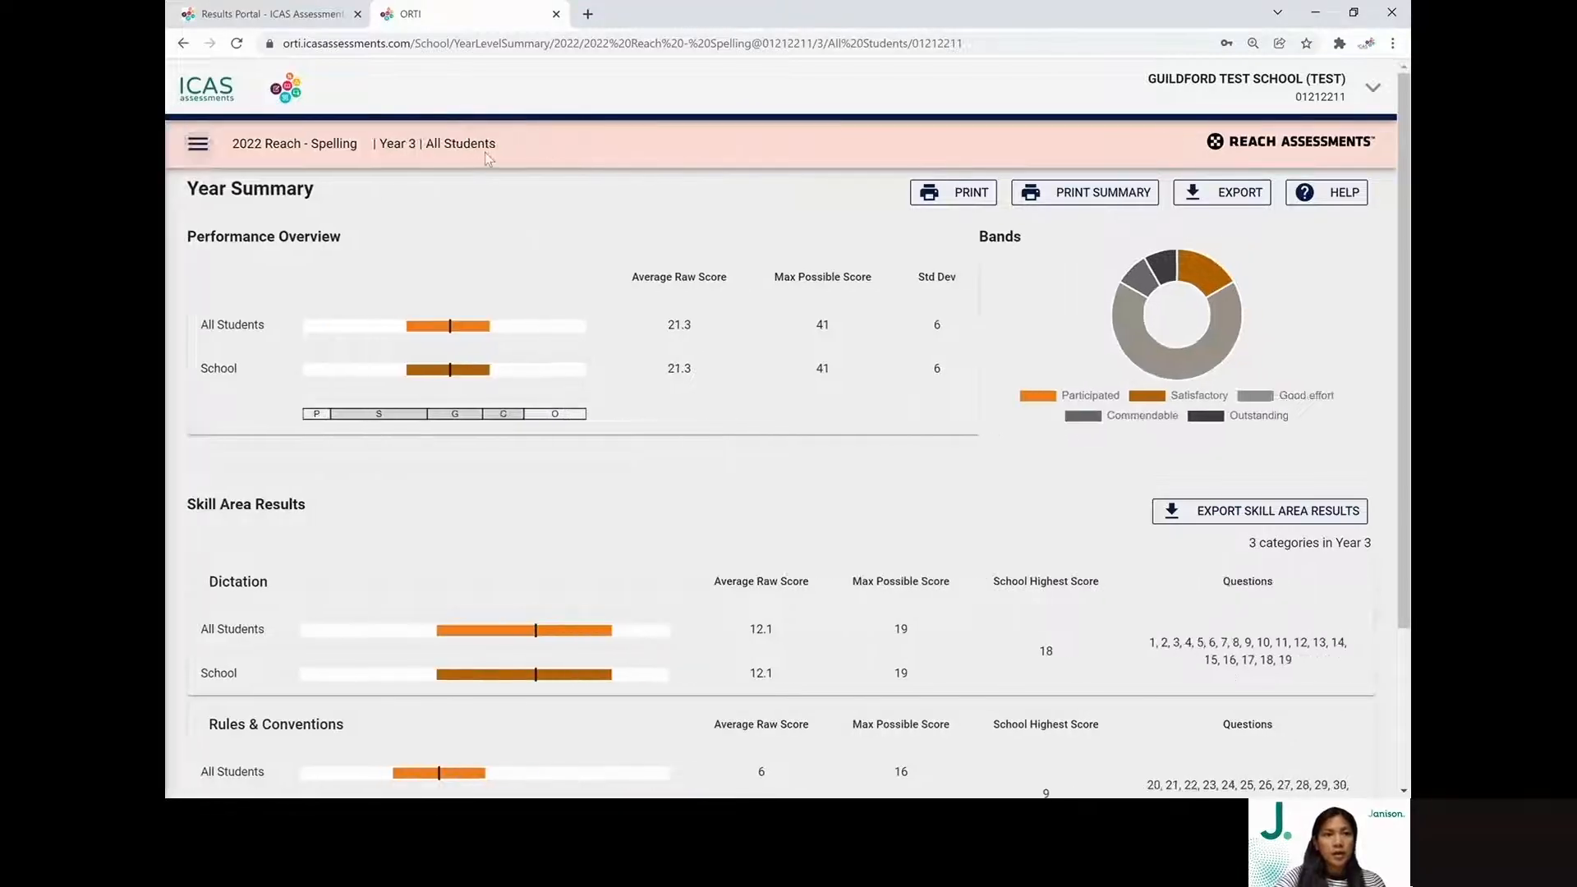
click(194, 146)
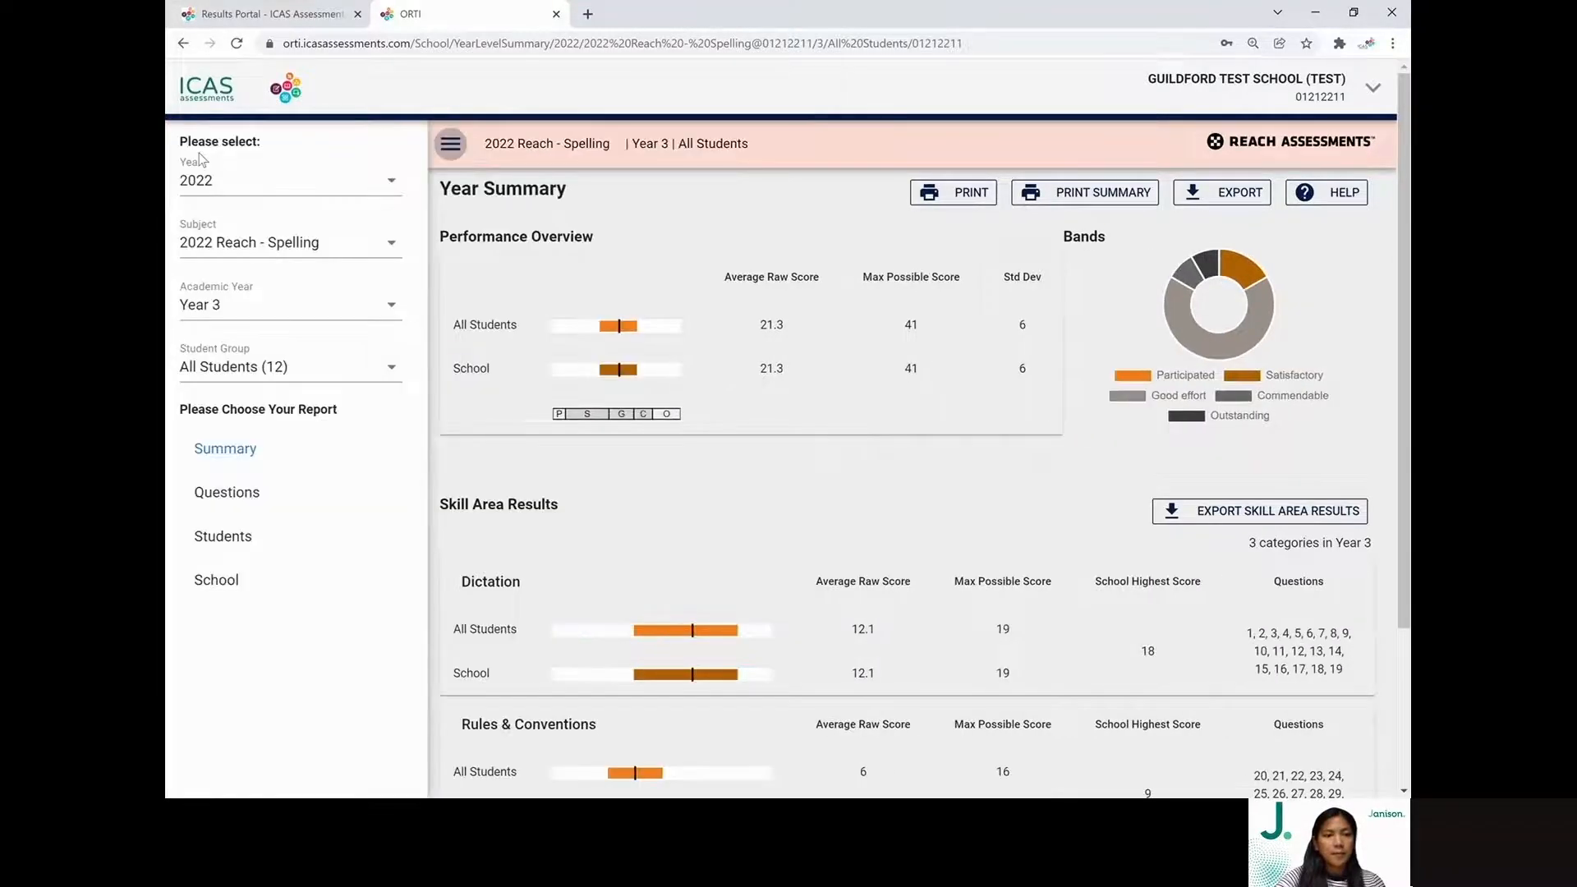
scroll(246, 461, down, 3)
Show the Student Development report for the Year 3 students and review their progress from 2021 to 2022.
click(255, 540)
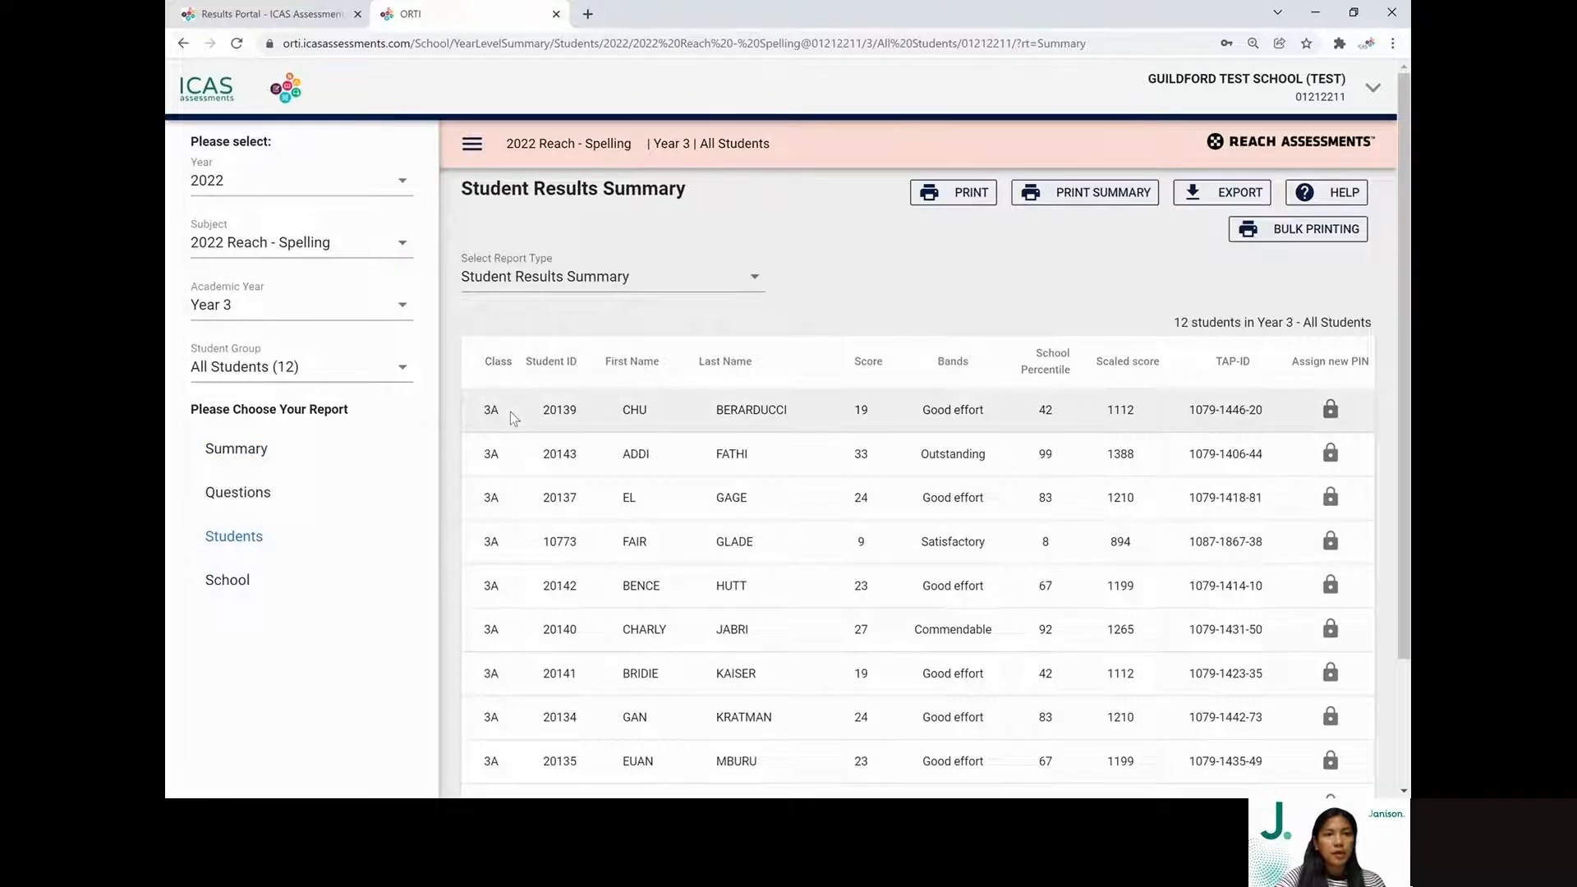
click(532, 278)
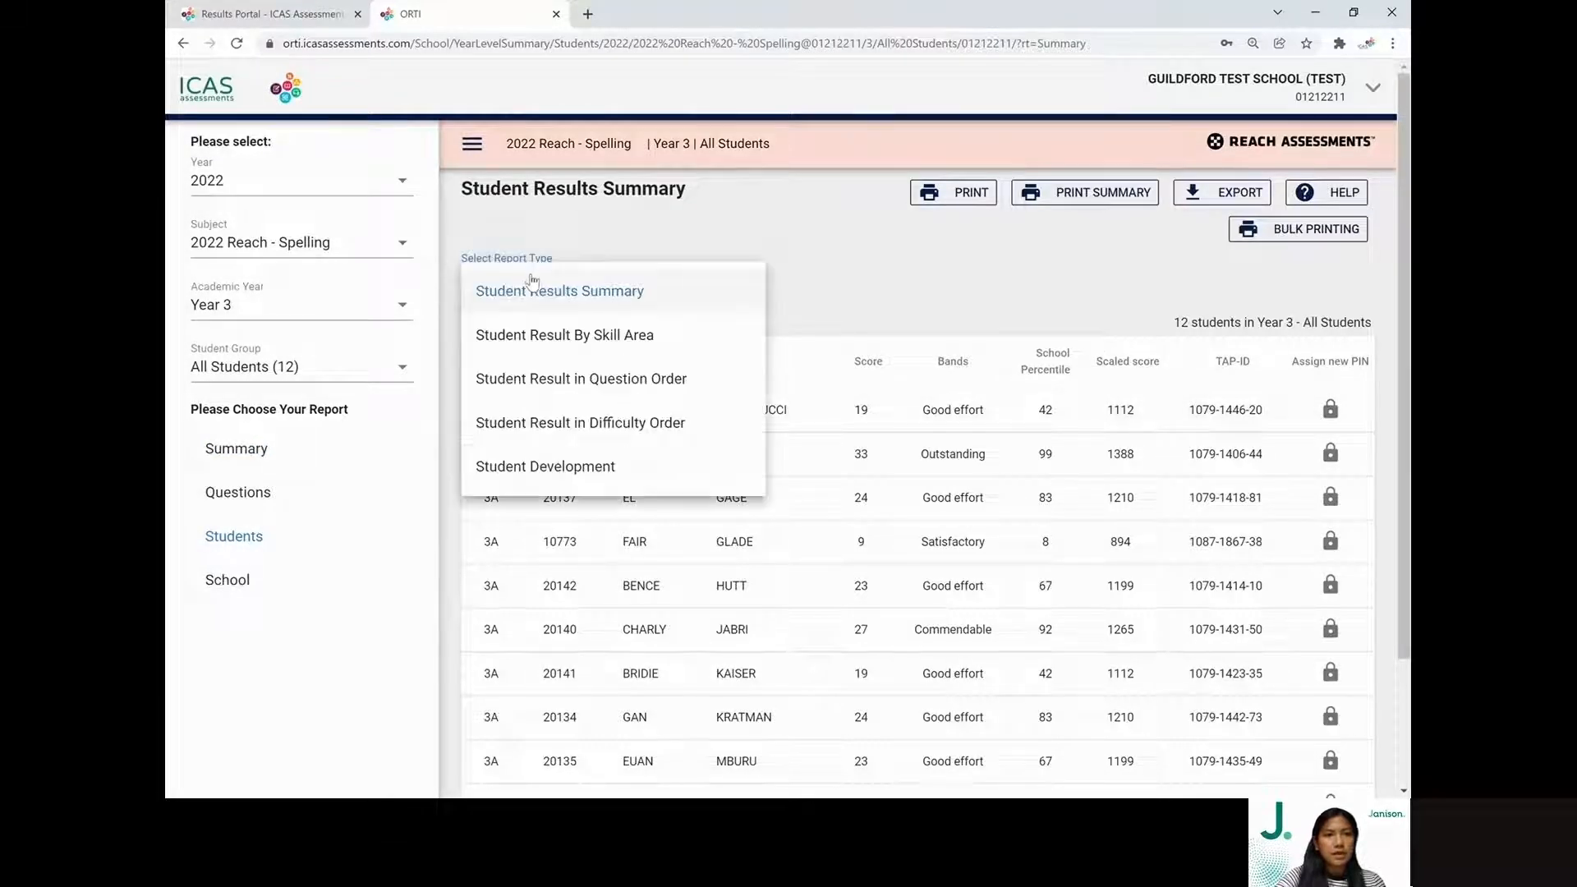
click(579, 468)
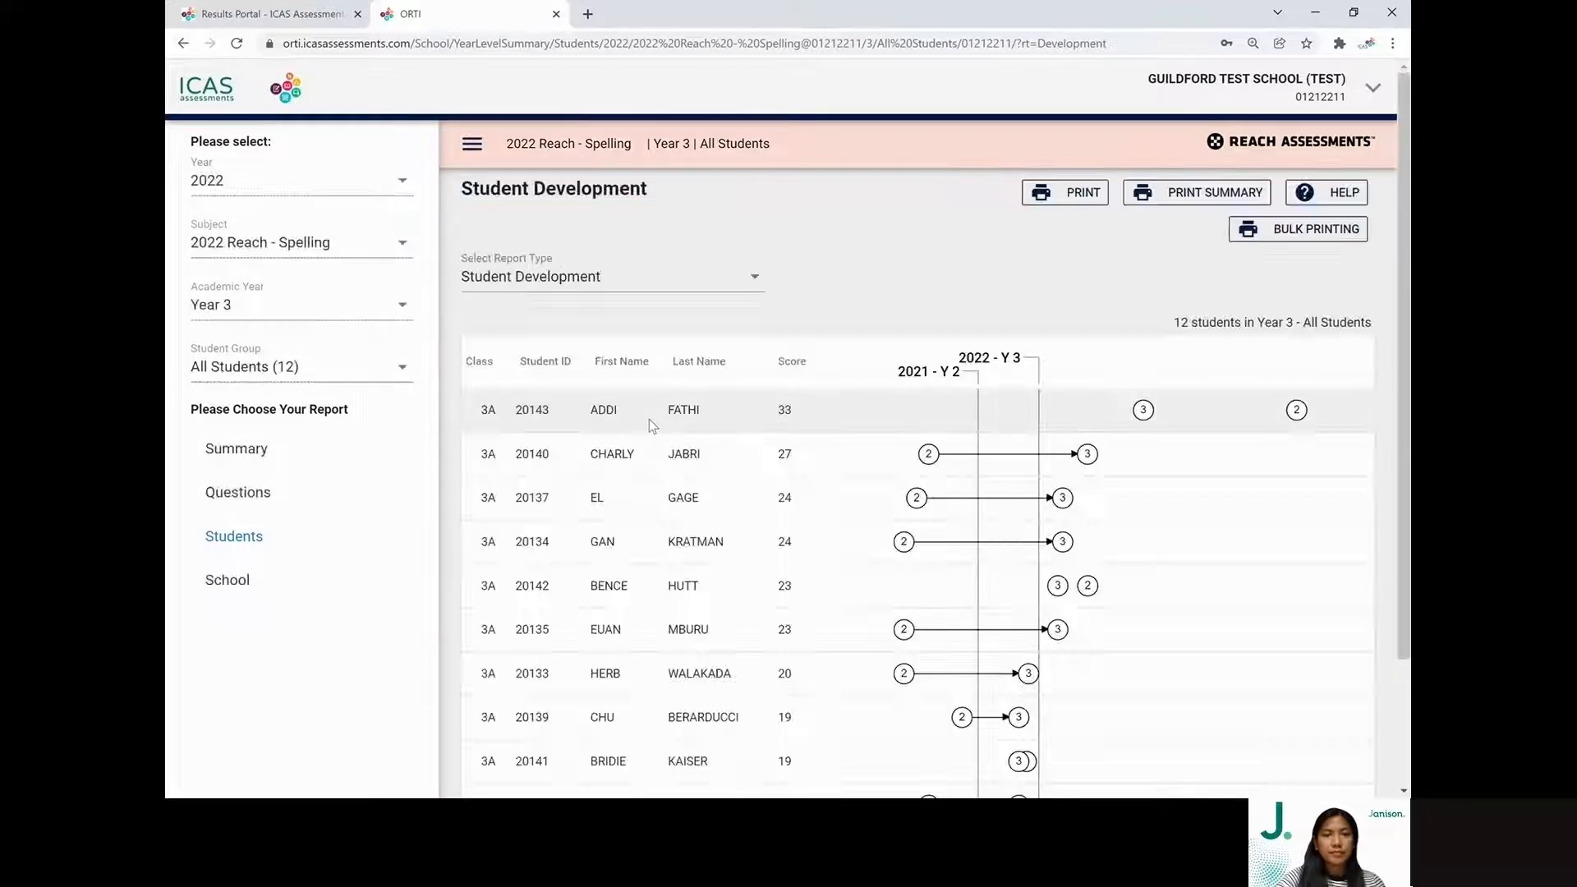
scroll(925, 358, down, 1)
scroll(925, 358, down, 1)
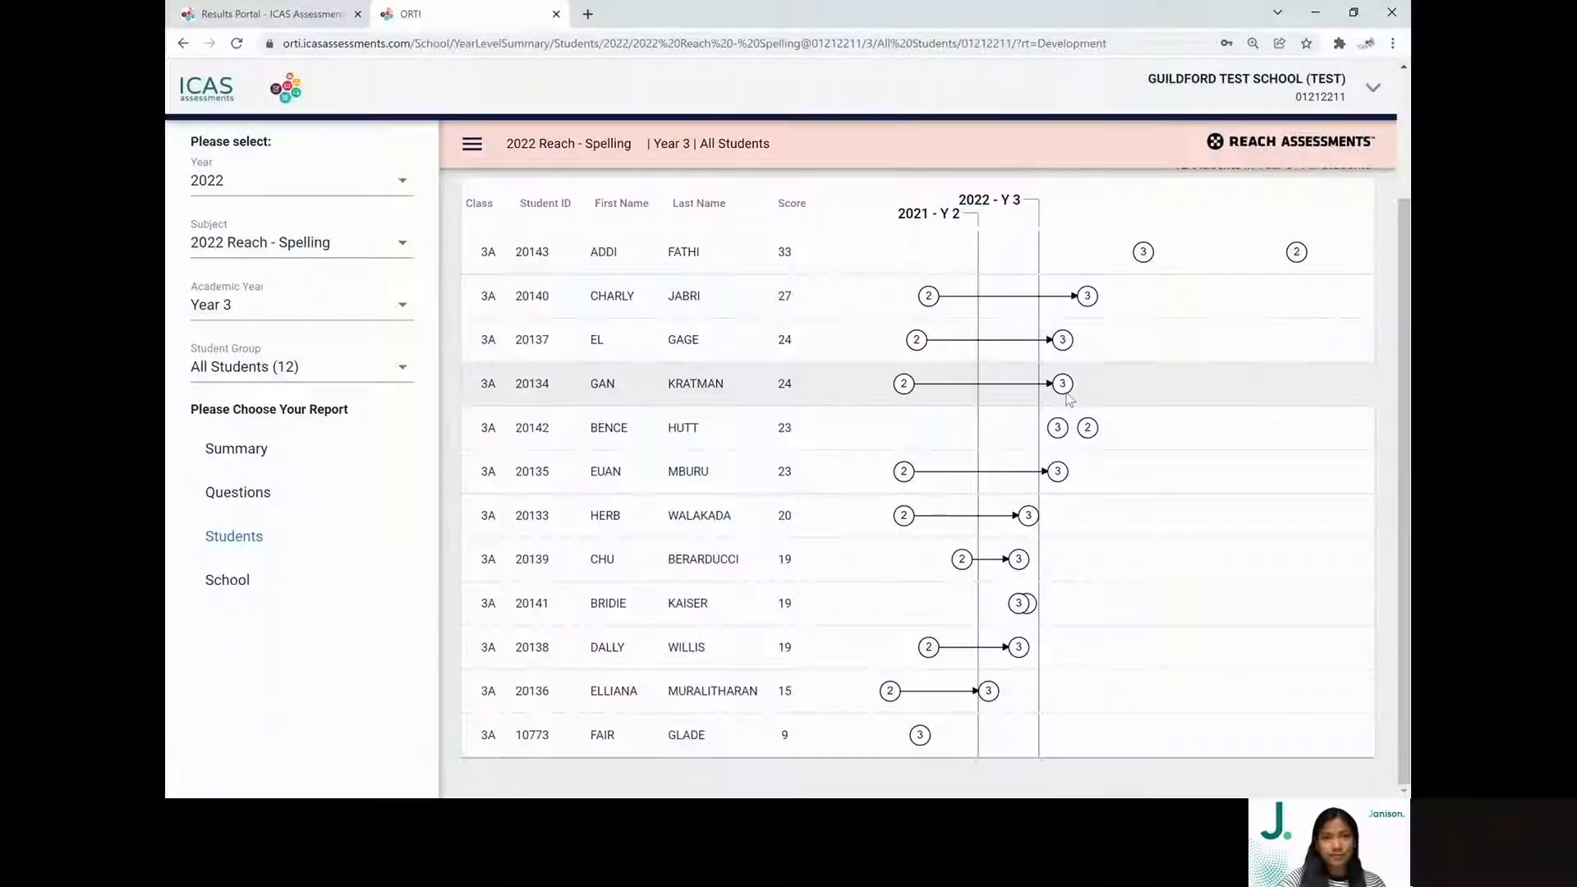
scroll(534, 234, up, 1)
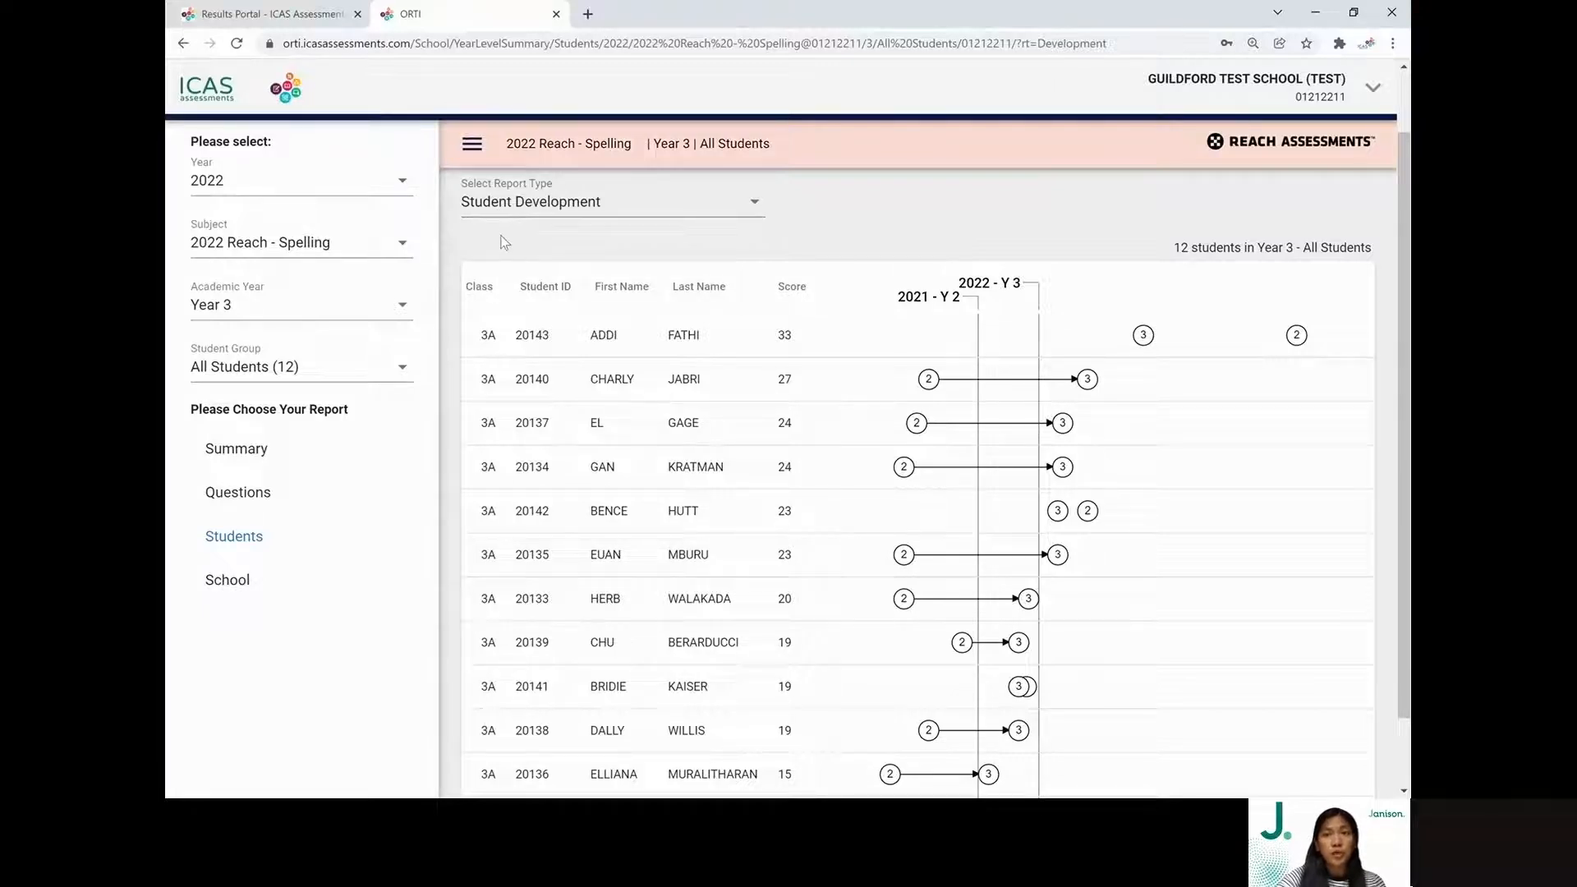
scroll(504, 241, up, 1)
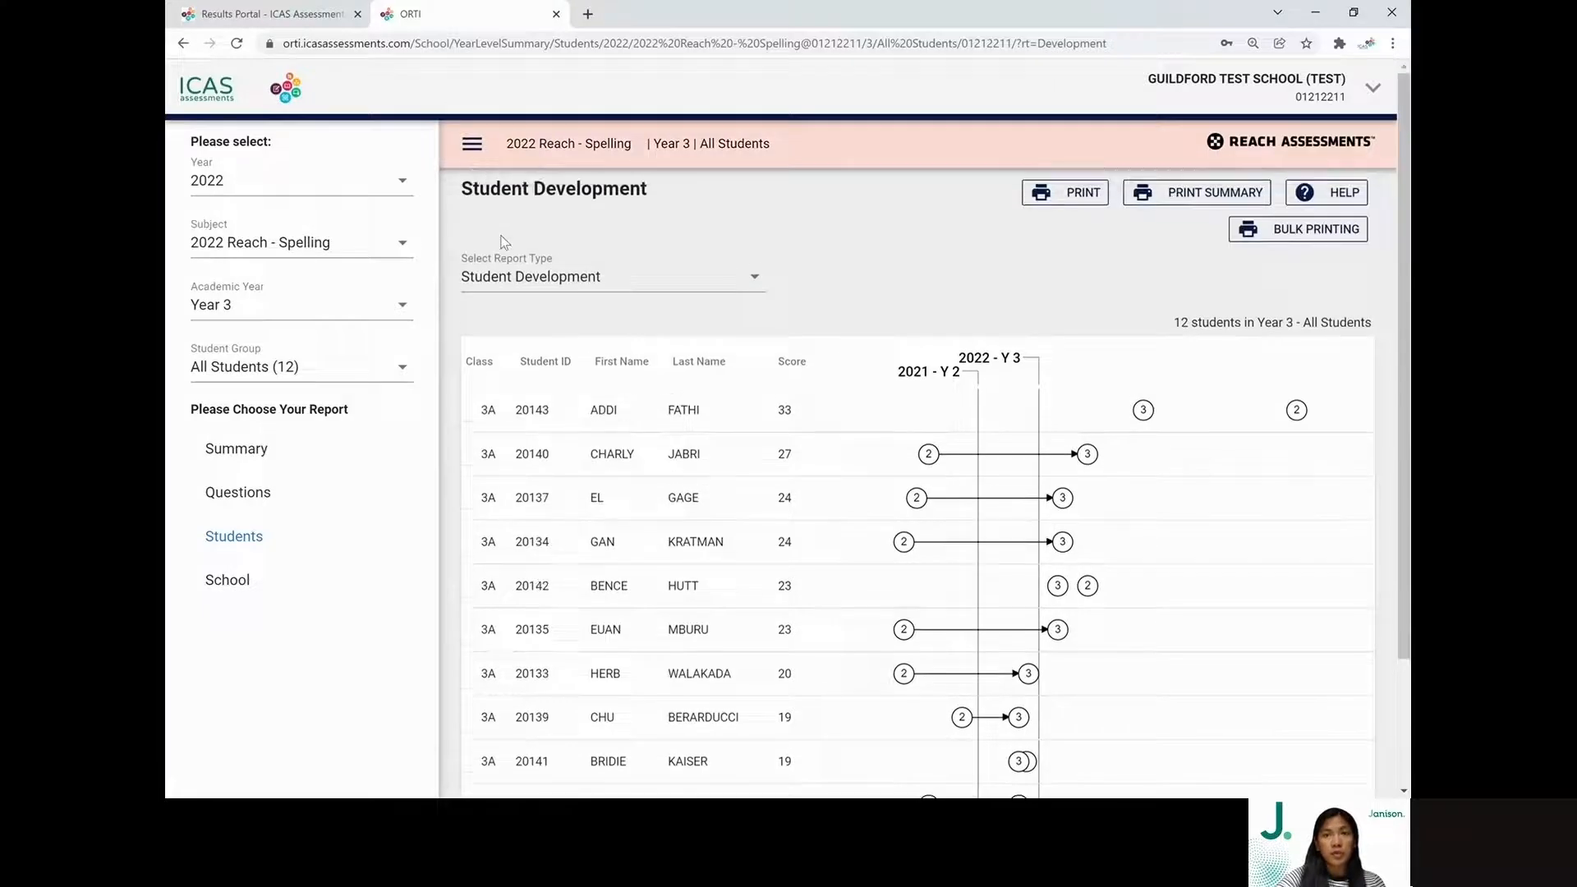
Return to the Year 3 Summary report for 2022 Reach - Spelling.
click(472, 145)
click(208, 152)
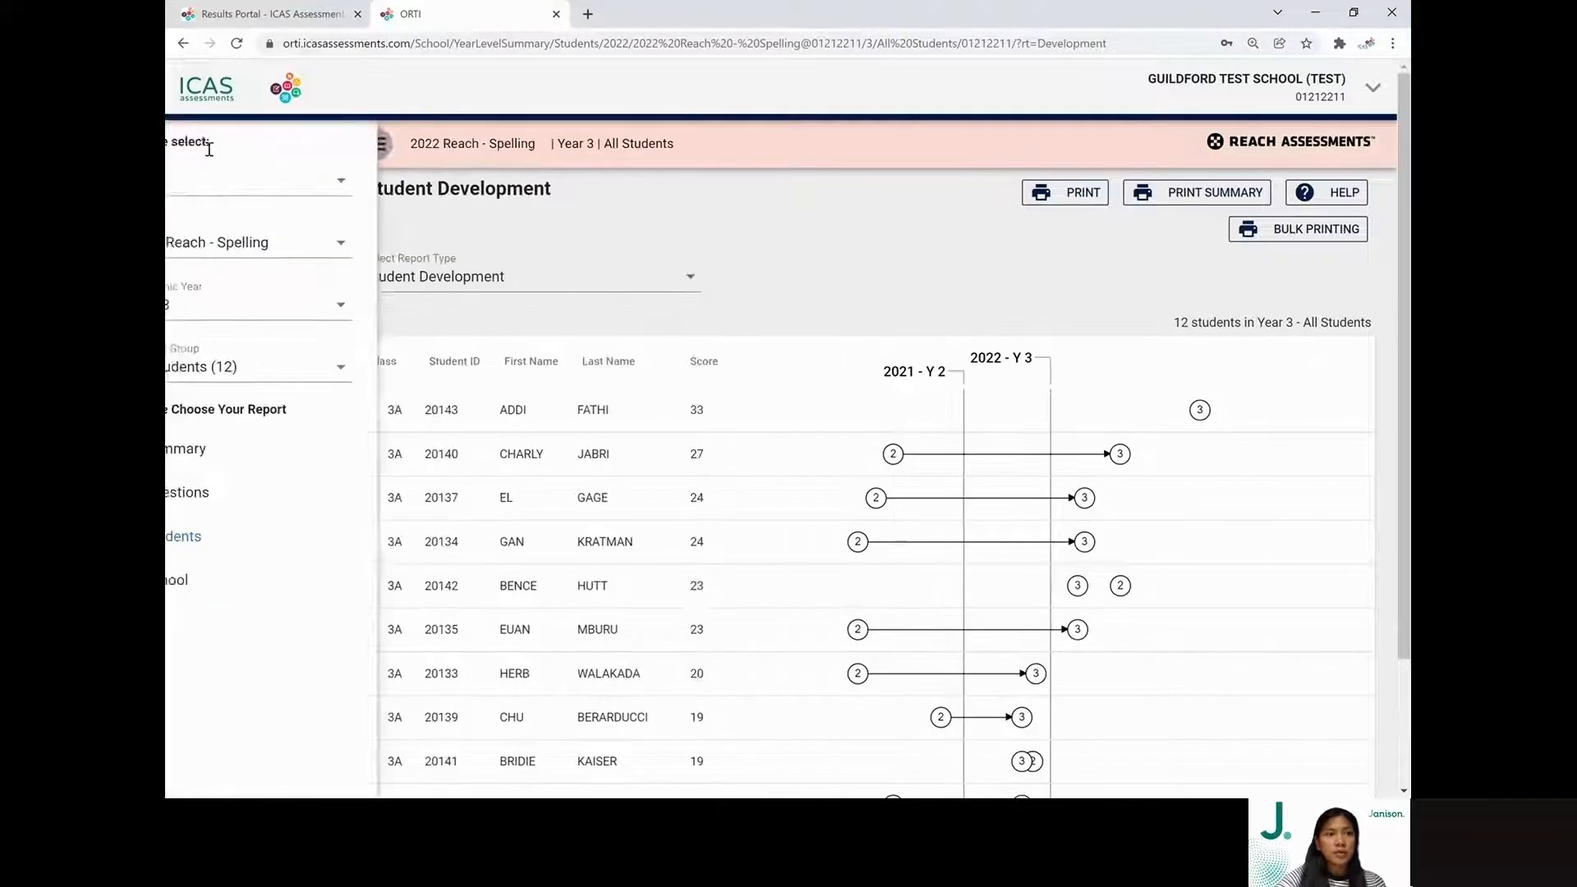
click(255, 454)
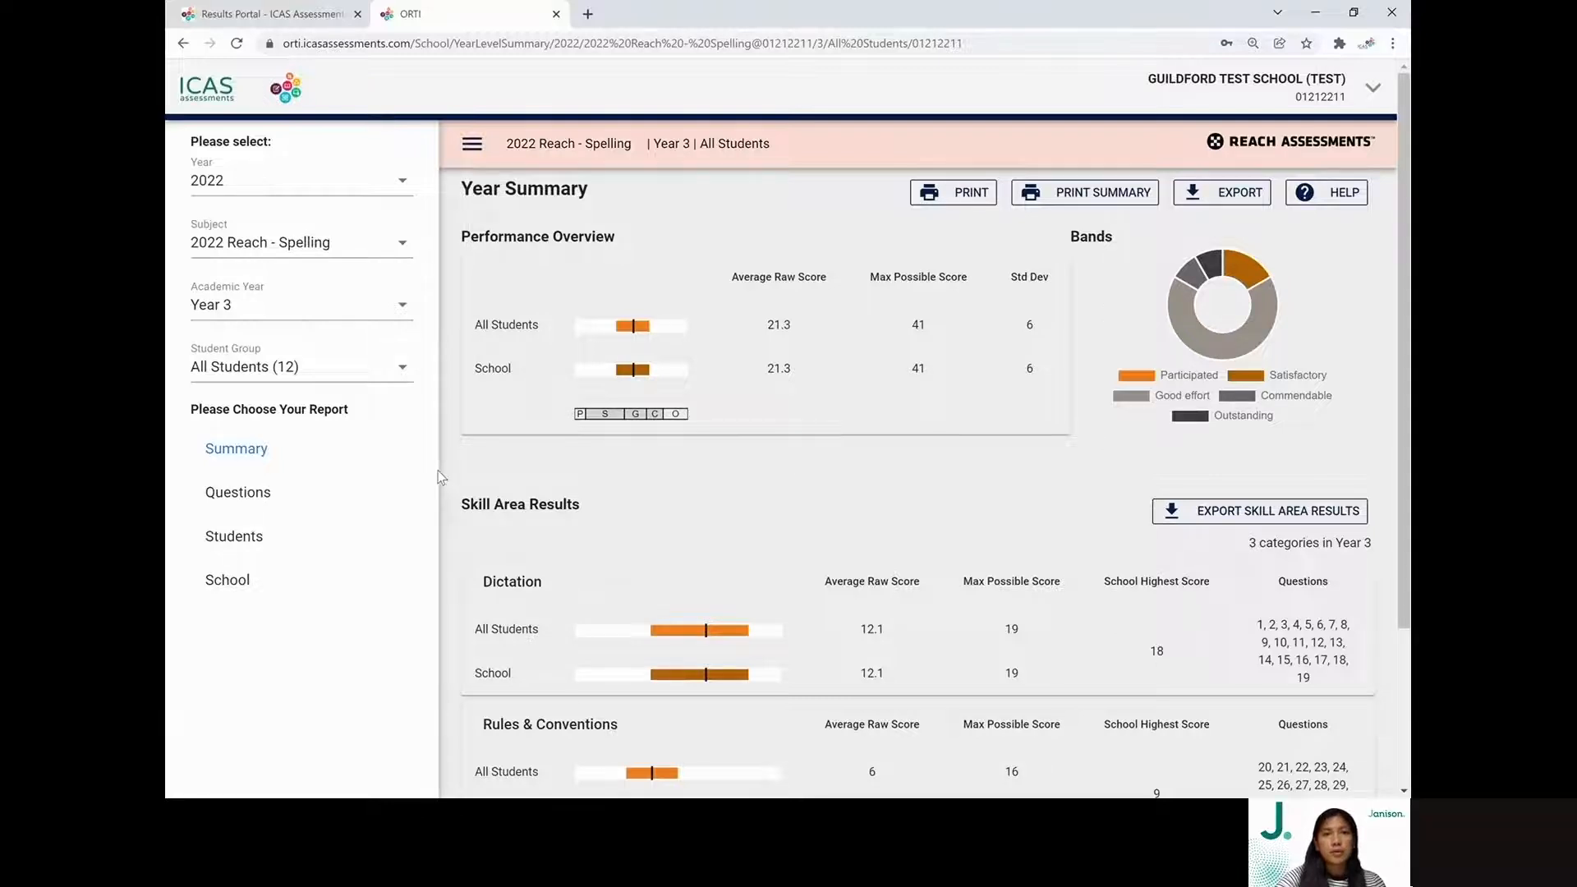
Open the Year 3 Student Results Summary and display its bulk printing options.
click(317, 534)
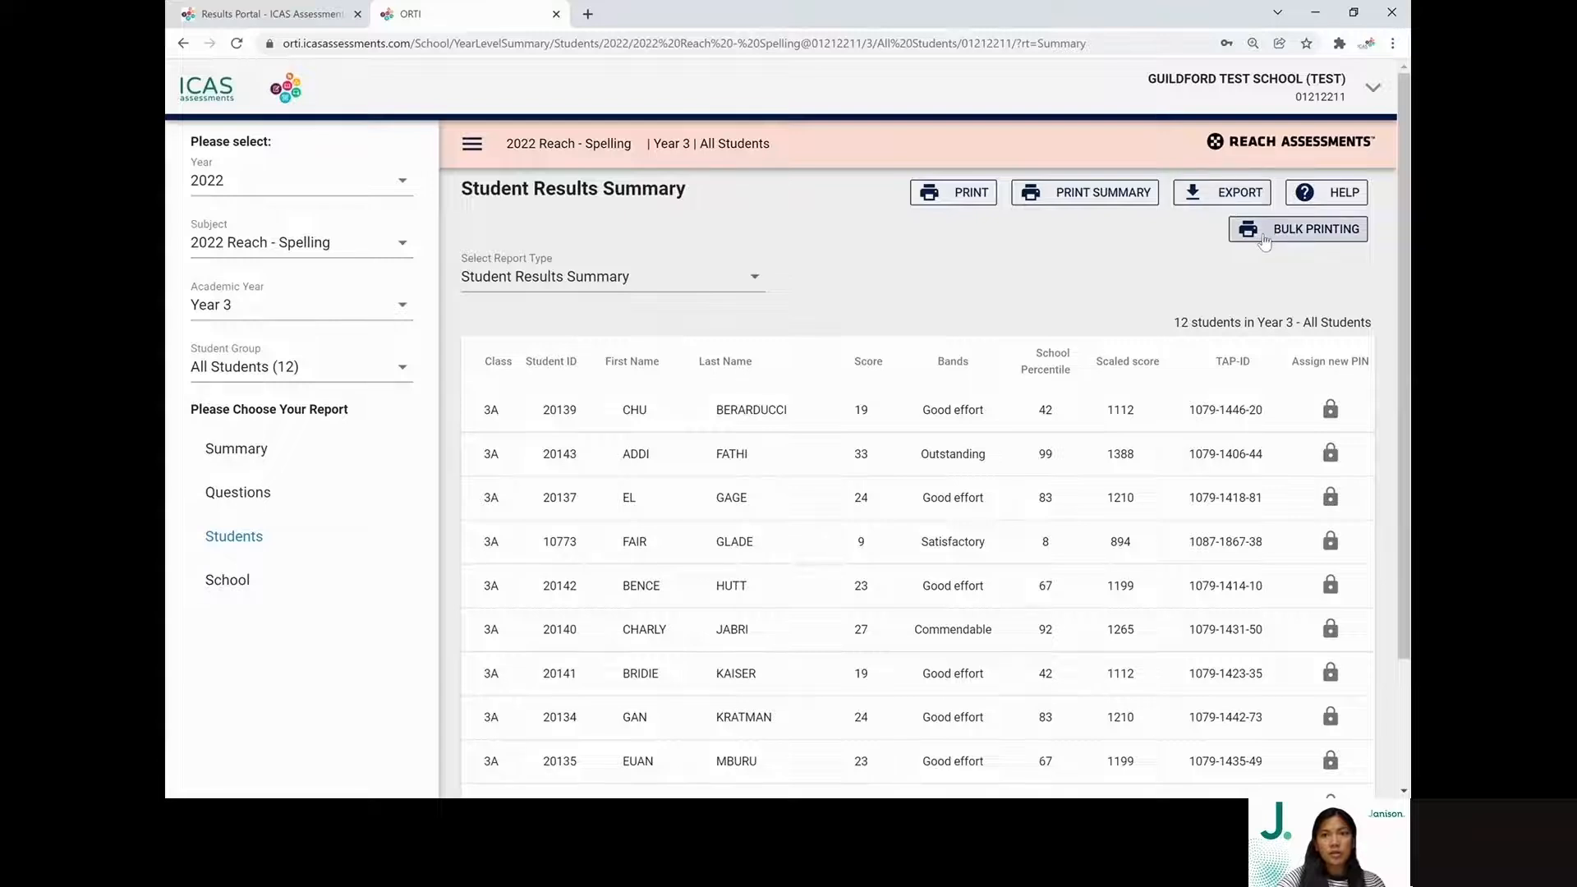
click(1265, 238)
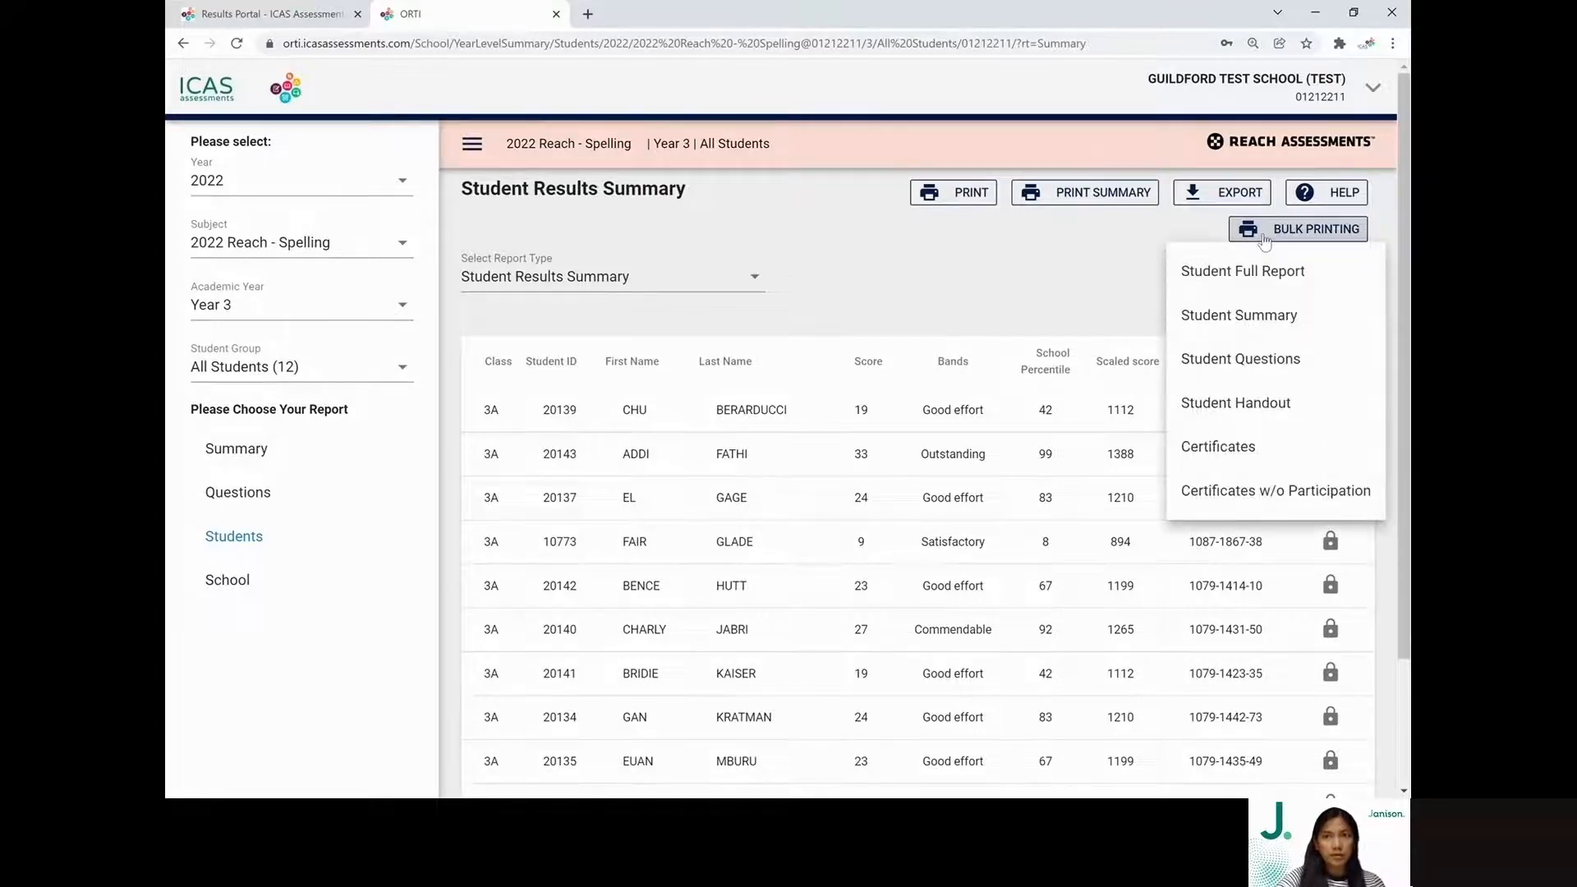